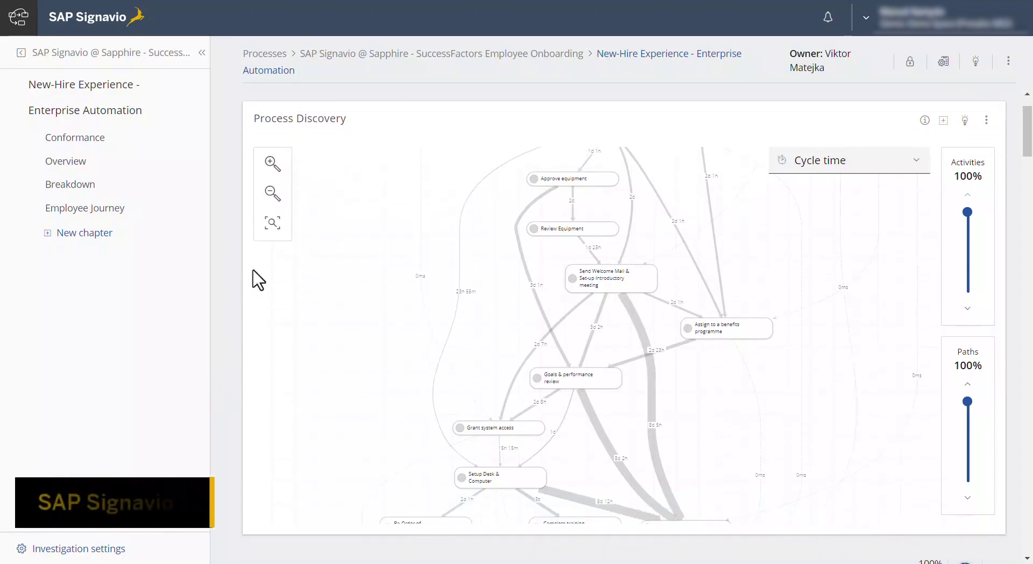
Zoom into the Process Discovery map and center it on Send Welcome Mail's outgoing paths.
left_click(272, 164)
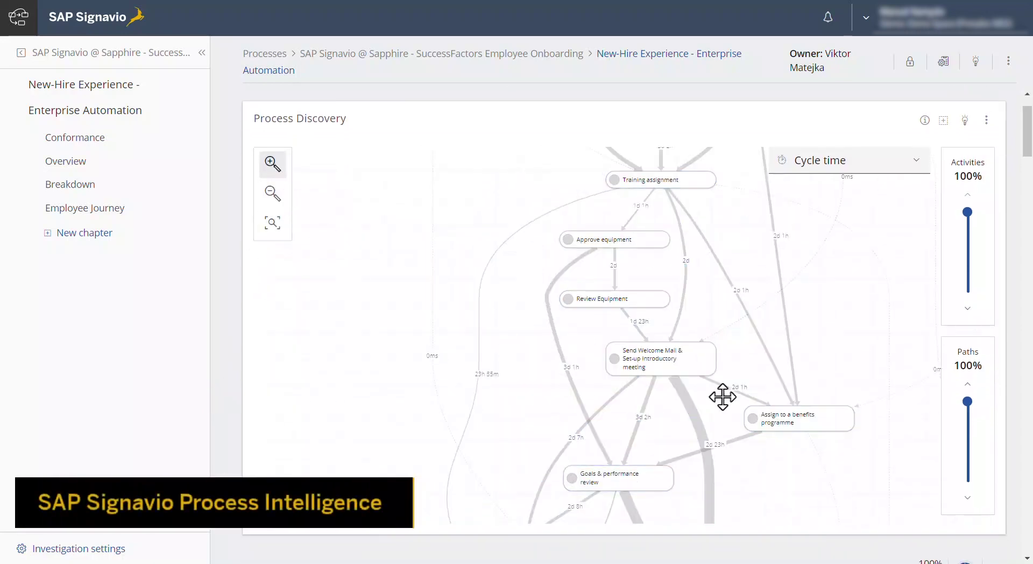
left_click_drag(733, 404, 604, 214)
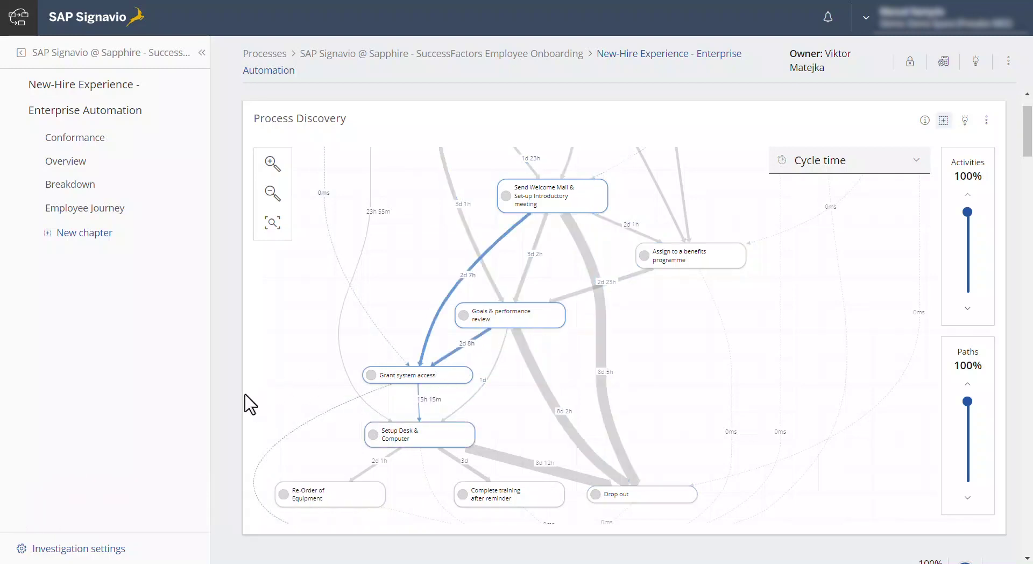
Scroll past the Conformance variants down to the Throughput Funnel.
scroll(231, 416, "down", 1)
scroll(231, 417, "down", 3)
scroll(231, 417, "down", 1)
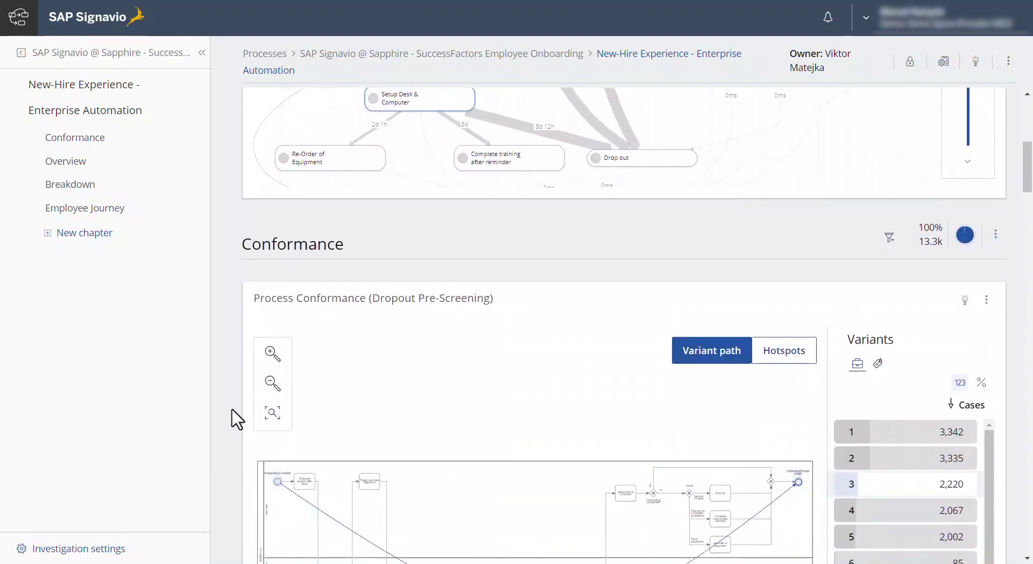
scroll(234, 417, "down", 1)
scroll(237, 418, "down", 2)
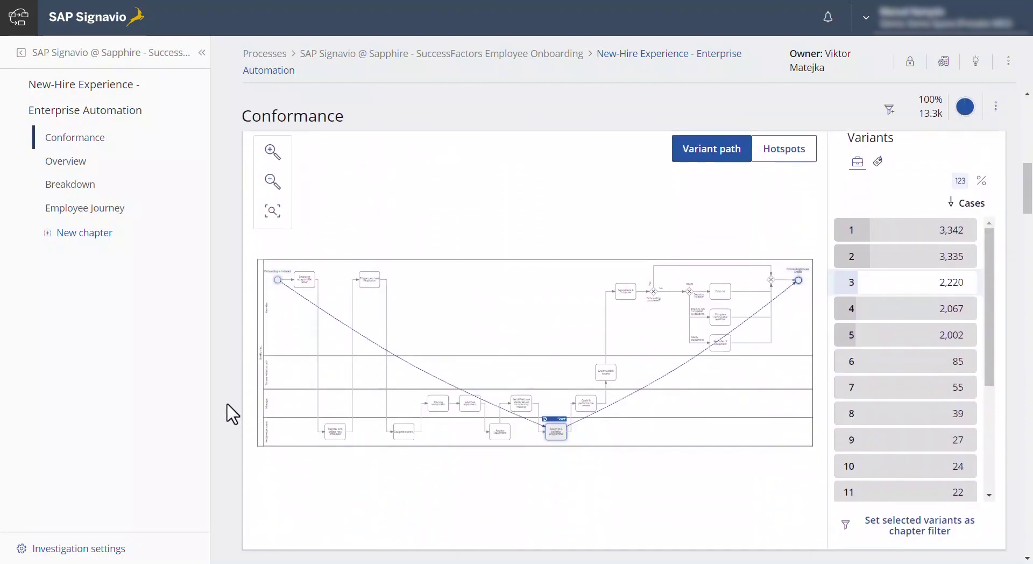
scroll(232, 414, "down", 2)
scroll(231, 415, "down", 2)
scroll(231, 416, "down", 1)
scroll(232, 419, "down", 2)
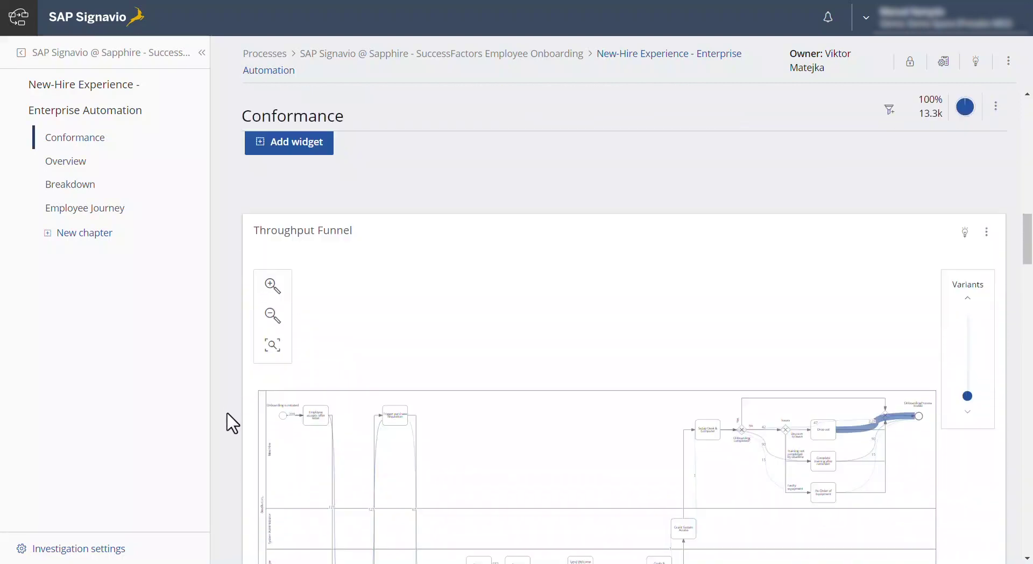
scroll(231, 422, "down", 2)
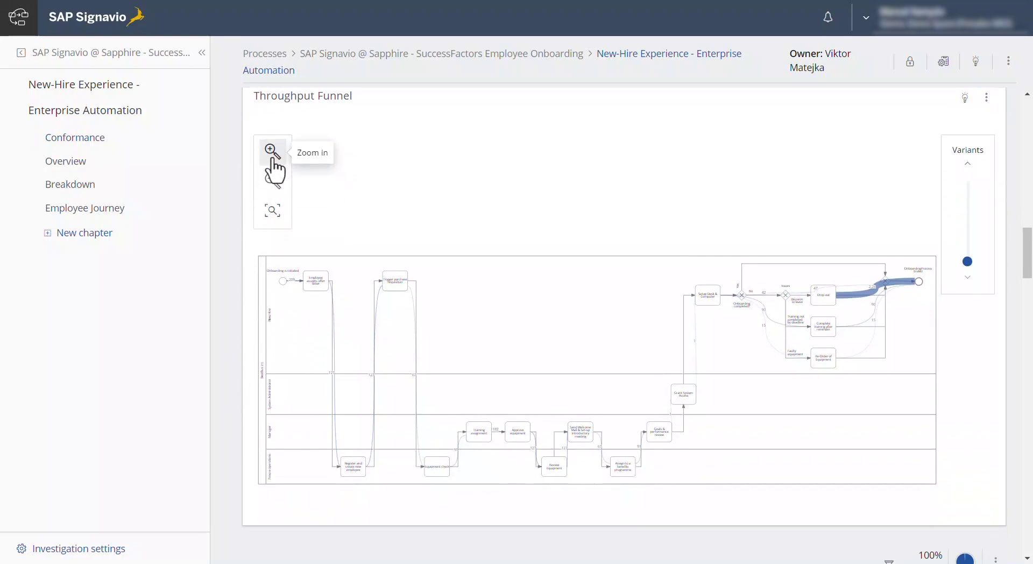
Zoom into the Throughput Funnel and pan across the Grant System Access and Setup Desk & Computer lanes.
left_click(273, 160)
left_click_drag(592, 434, 523, 202)
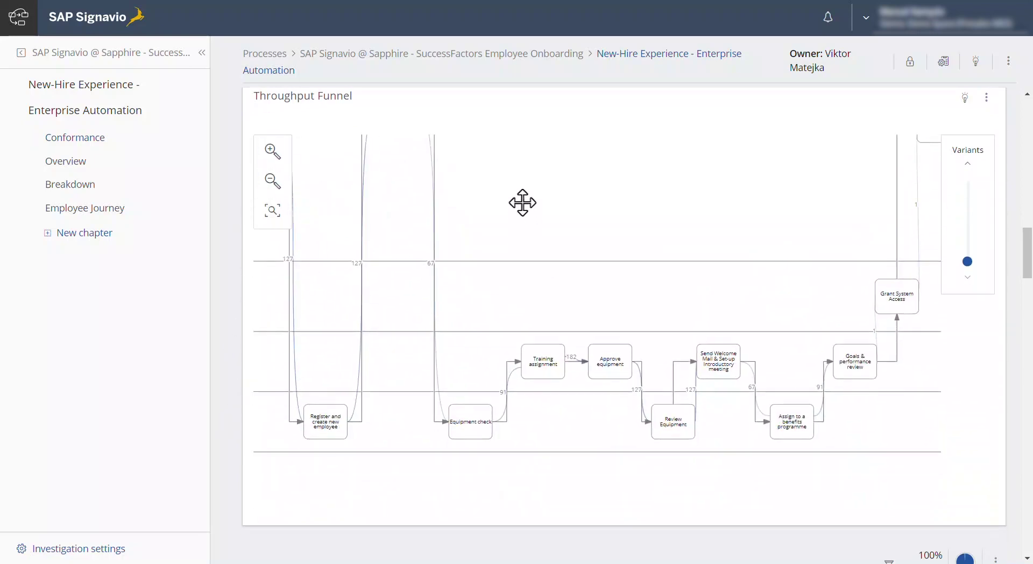
mouse_move(740, 288)
left_mouse_down()
mouse_move(710, 290)
mouse_move(627, 246)
left_mouse_up()
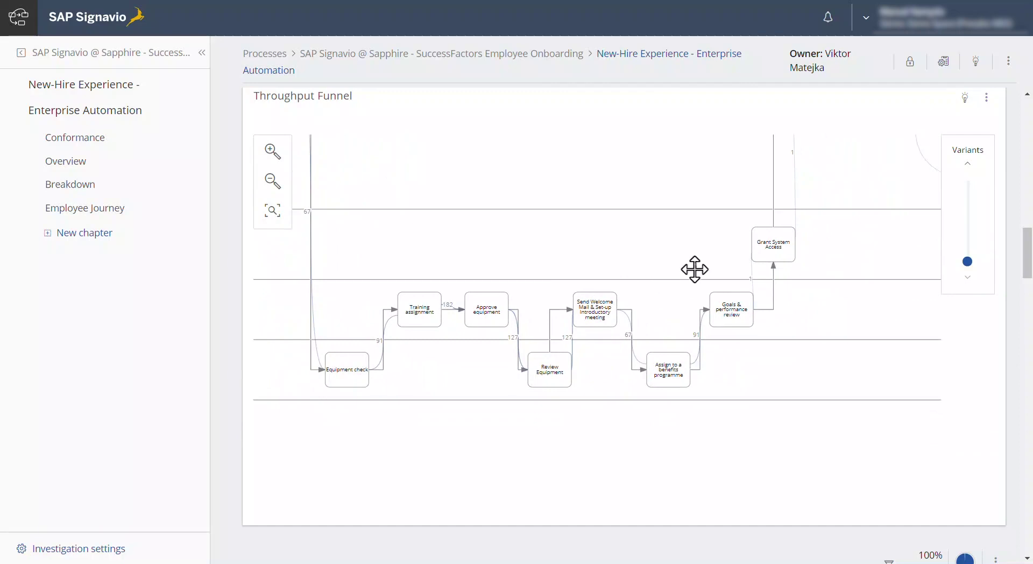
left_click_drag(840, 235, 718, 363)
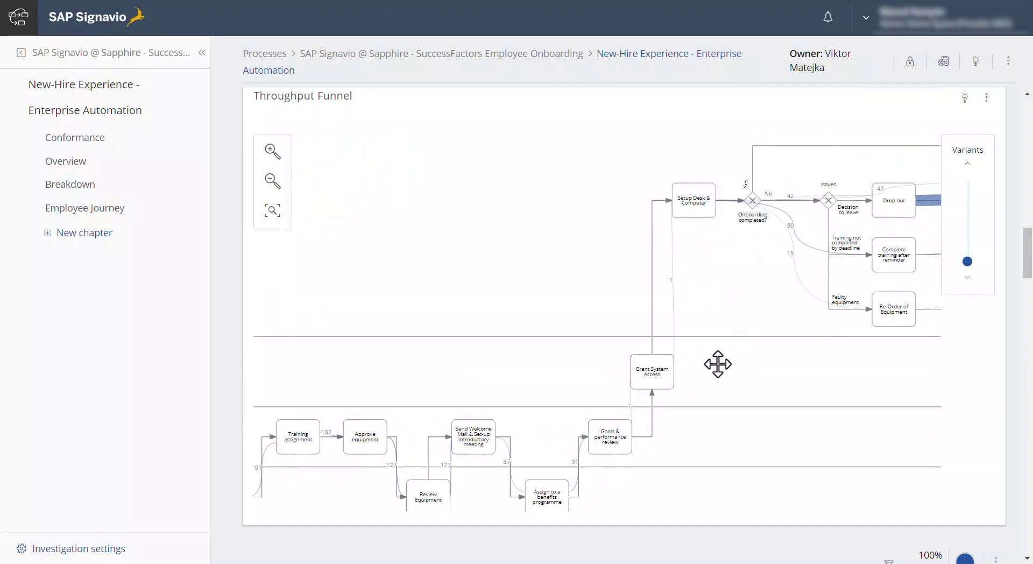
mouse_move(818, 362)
left_mouse_down()
mouse_move(698, 373)
mouse_move(645, 362)
mouse_move(824, 287)
mouse_move(884, 237)
left_mouse_up()
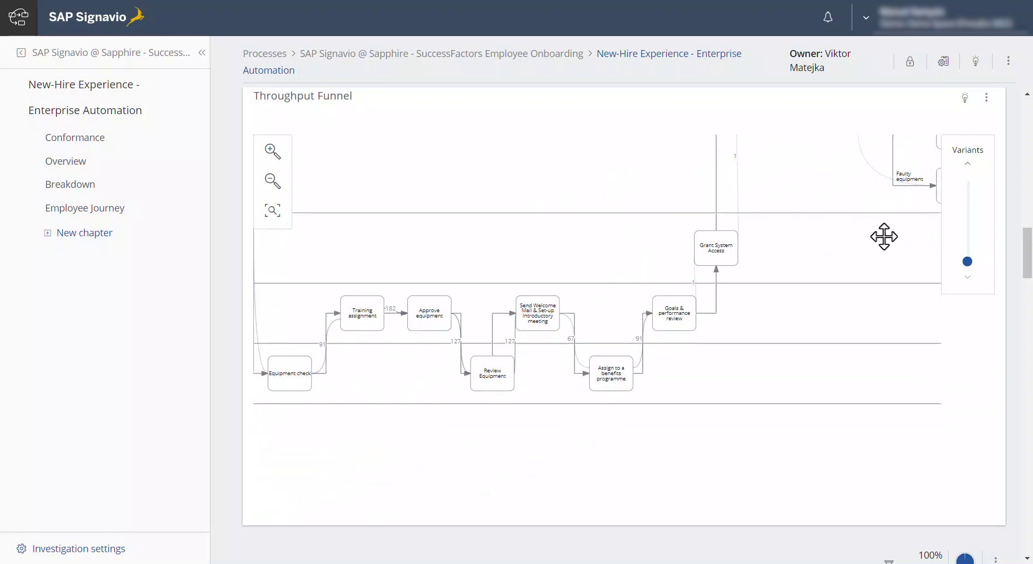
Scroll down to the Overview KPIs showing the 52d 2h median cycle time.
scroll(220, 345, "down", 3)
scroll(223, 358, "down", 3)
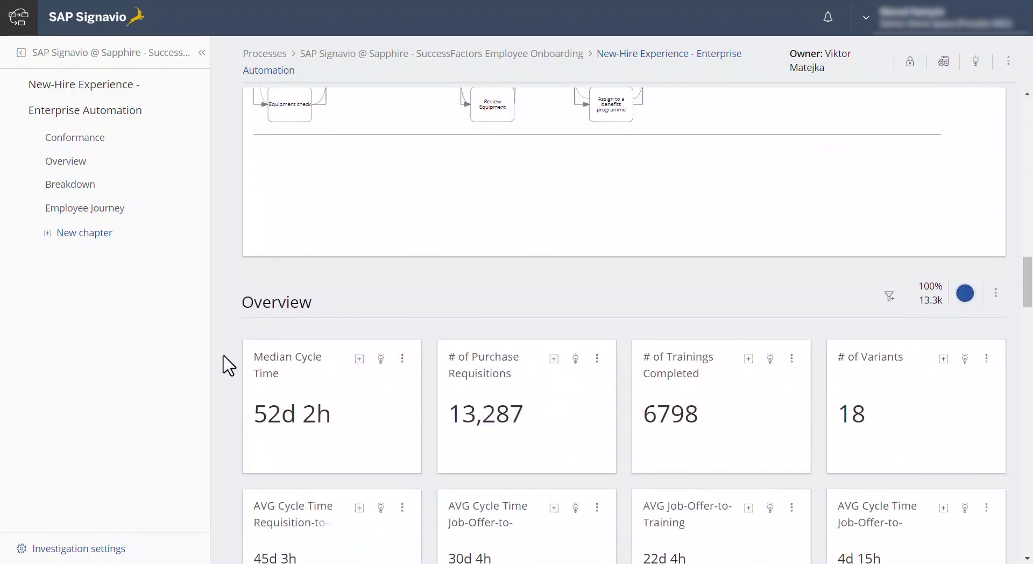
scroll(223, 369, "down", 1)
scroll(247, 371, "down", 2)
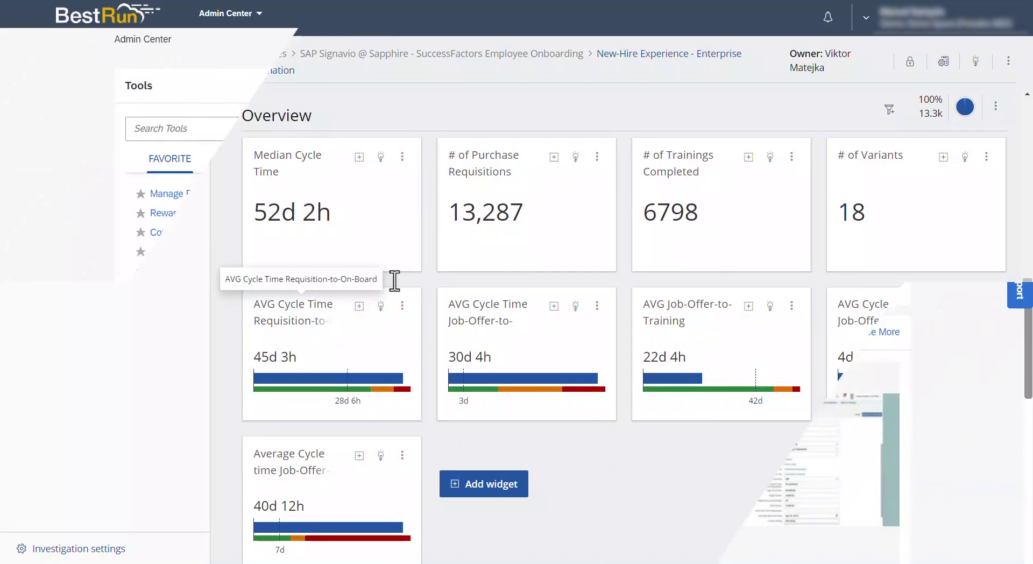
Start Add New Employee with company BestRun (10000) and event reason New Hire (HIRNEW).
left_click(684, 12)
type("ad")
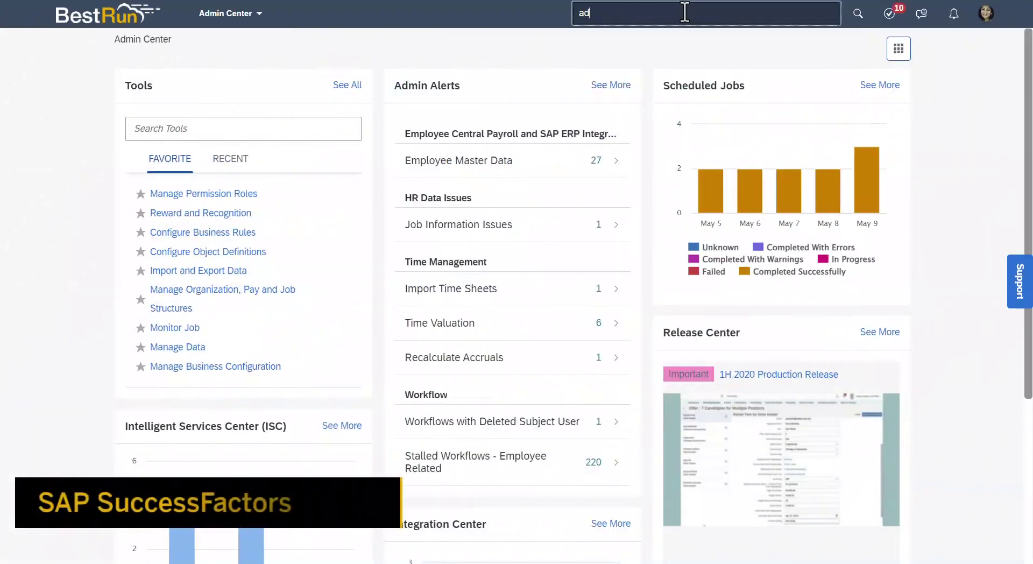
type("d new e")
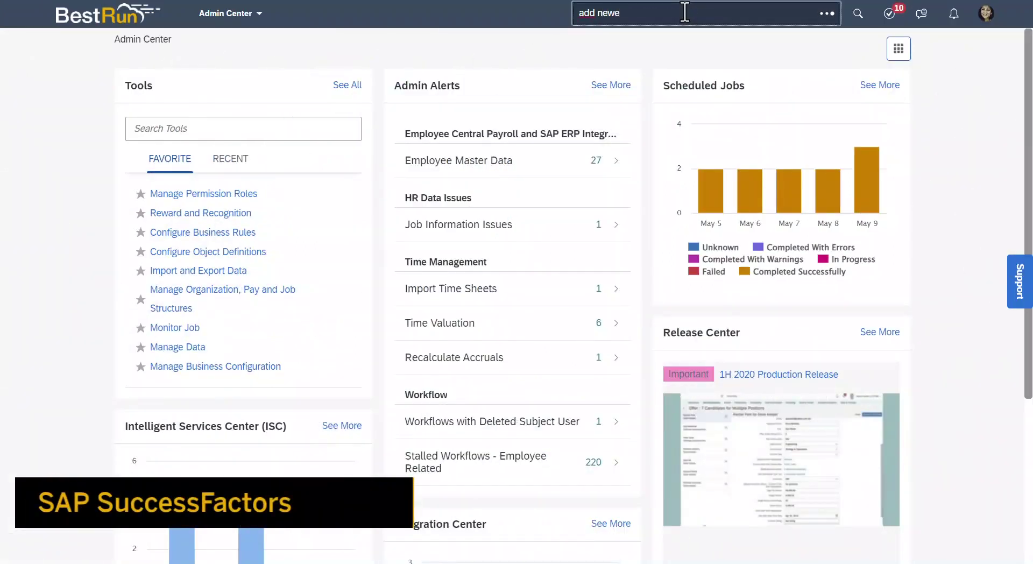
type("mployee")
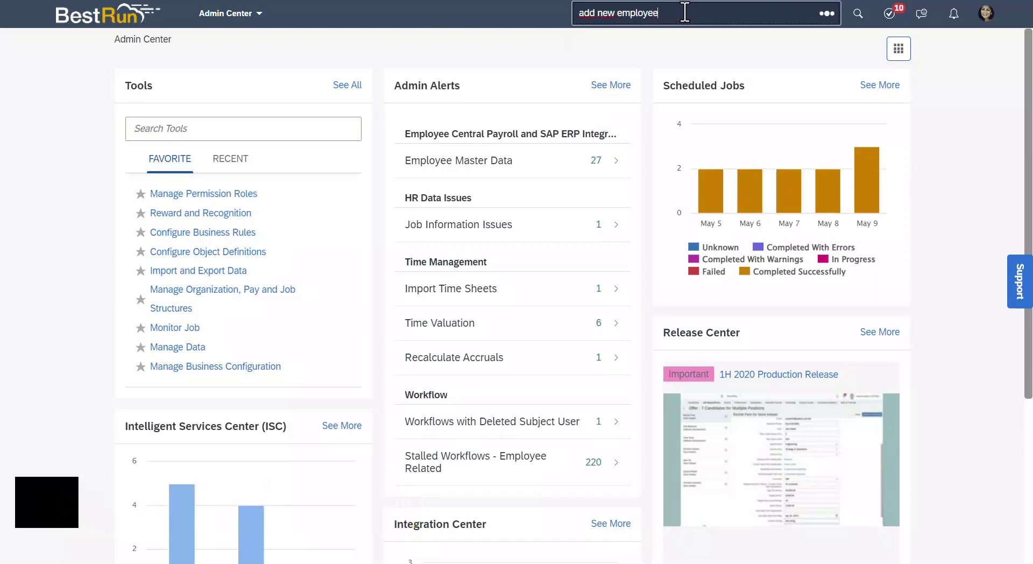
left_click(648, 69)
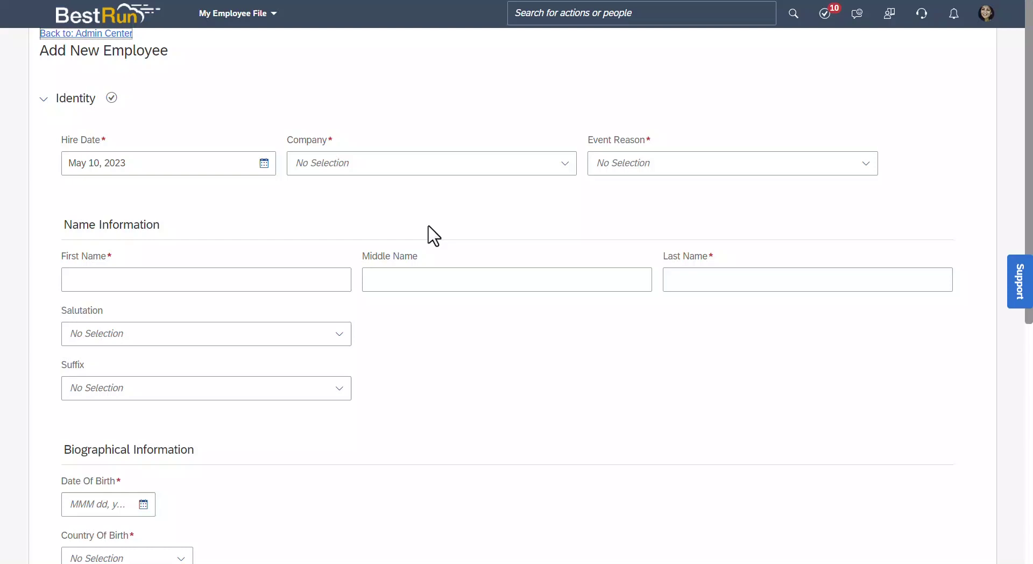
left_click(490, 163)
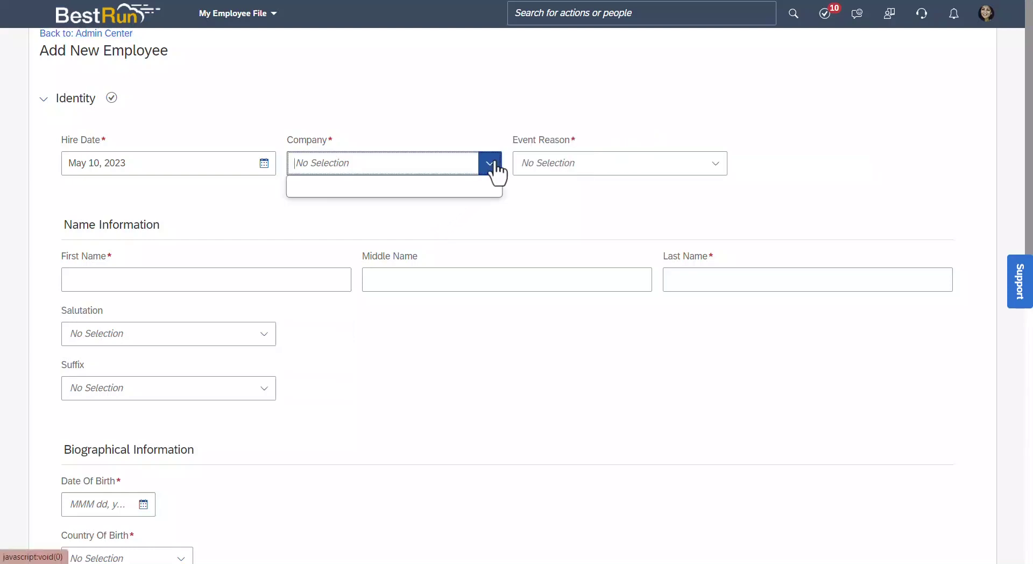
left_click(441, 193)
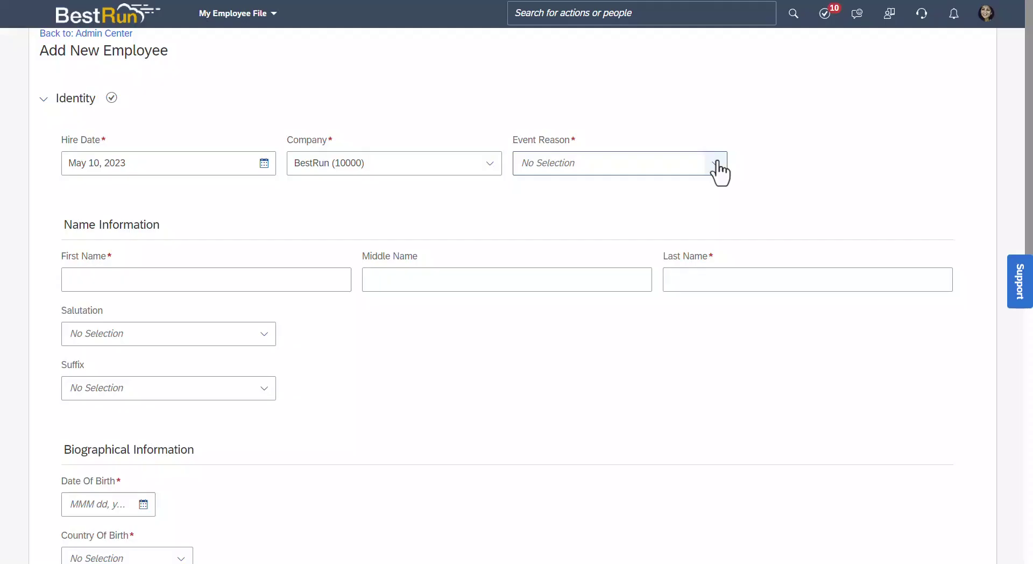
left_click(716, 163)
left_click(585, 322)
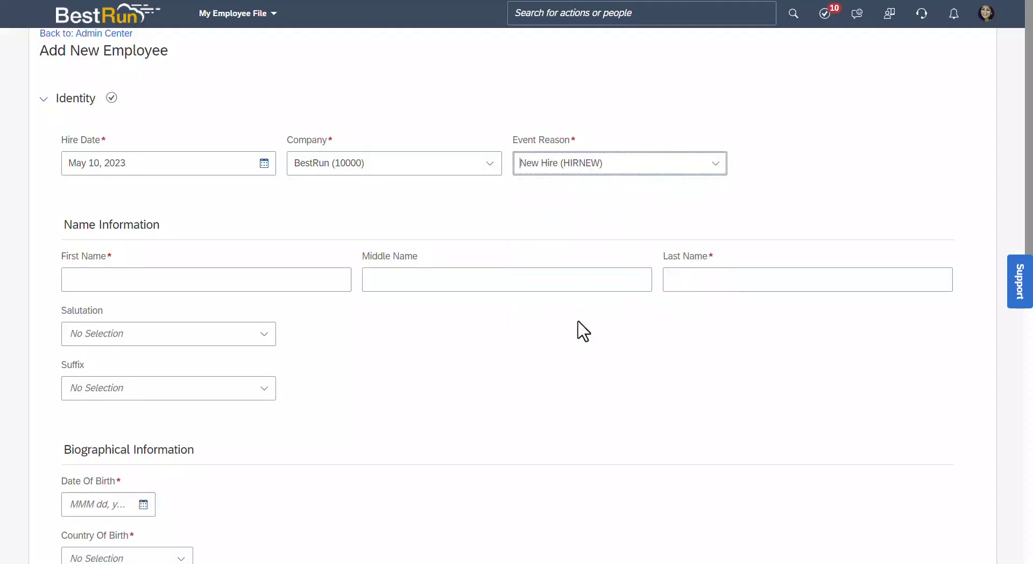
Enter the new employee's first and last names.
left_click(281, 287)
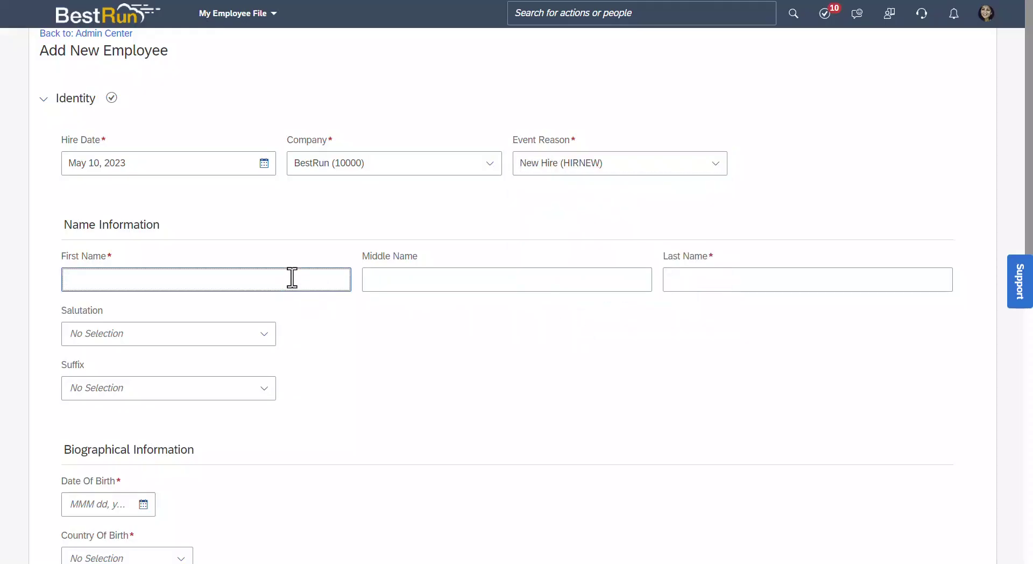
type("e")
key("Tab")
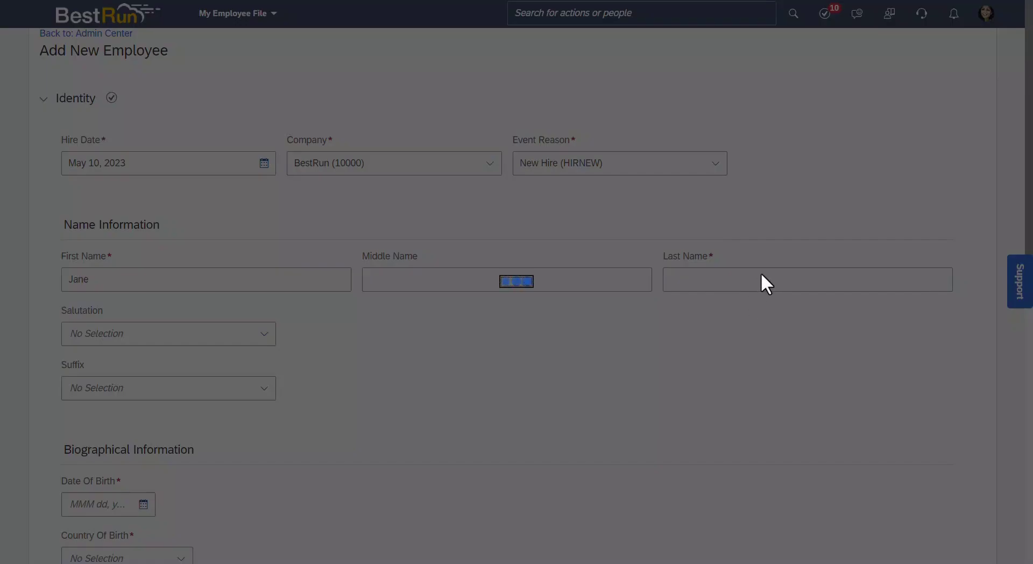
left_click(768, 279)
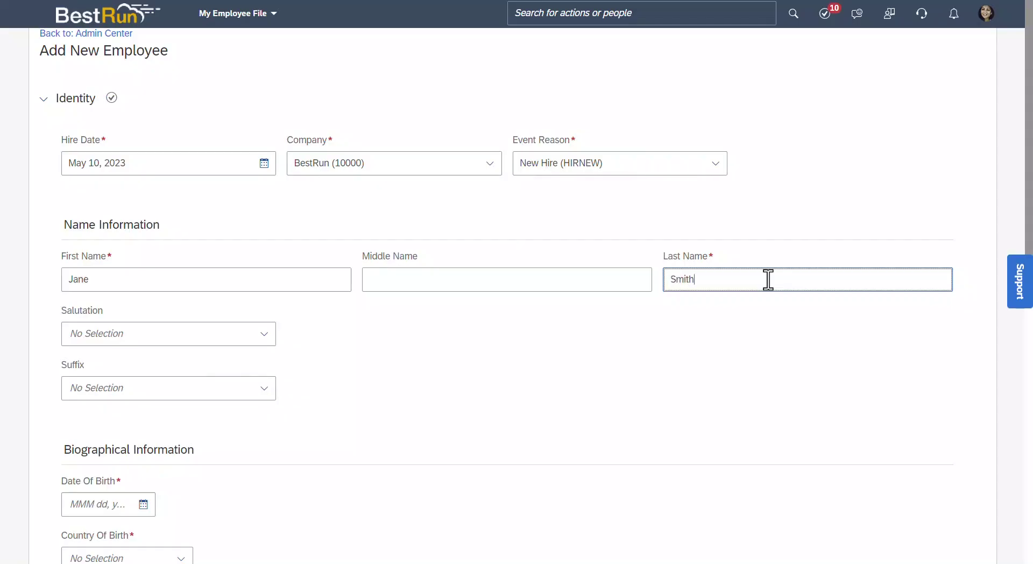
left_click(780, 334)
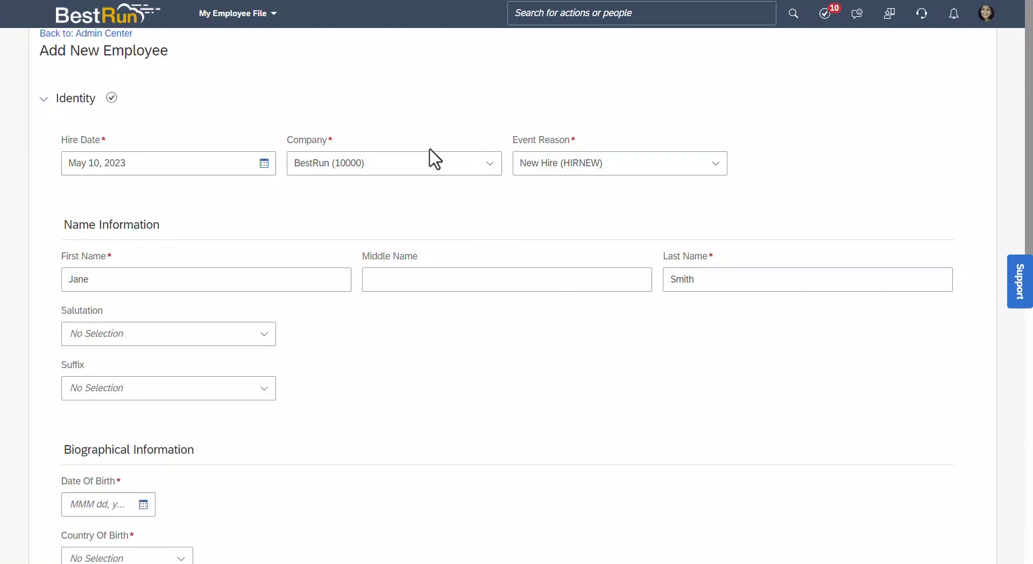
Set the new hire's position to Production Oversight Manager.
scroll(409, 161, "down", 10)
left_click(397, 113)
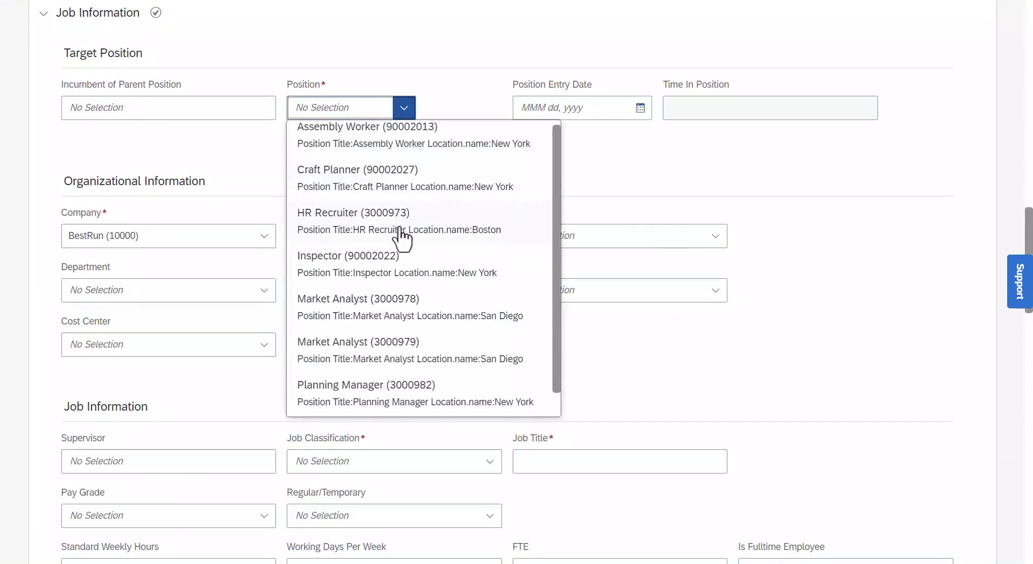
scroll(404, 242, "down", 1)
scroll(410, 280, "down", 4)
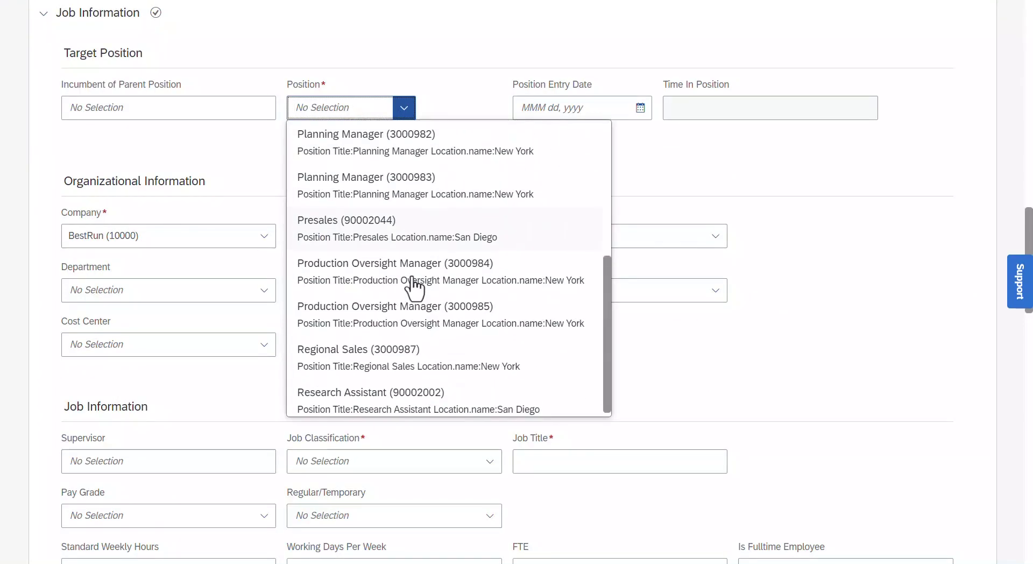
left_click(406, 317)
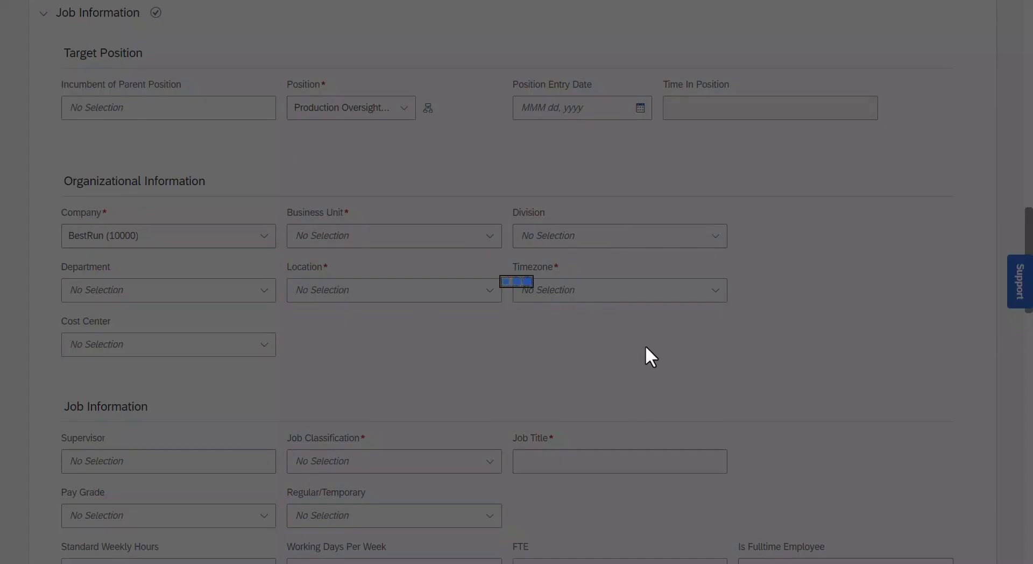
Set the first date worked to May 15, 2023.
scroll(681, 355, "down", 1)
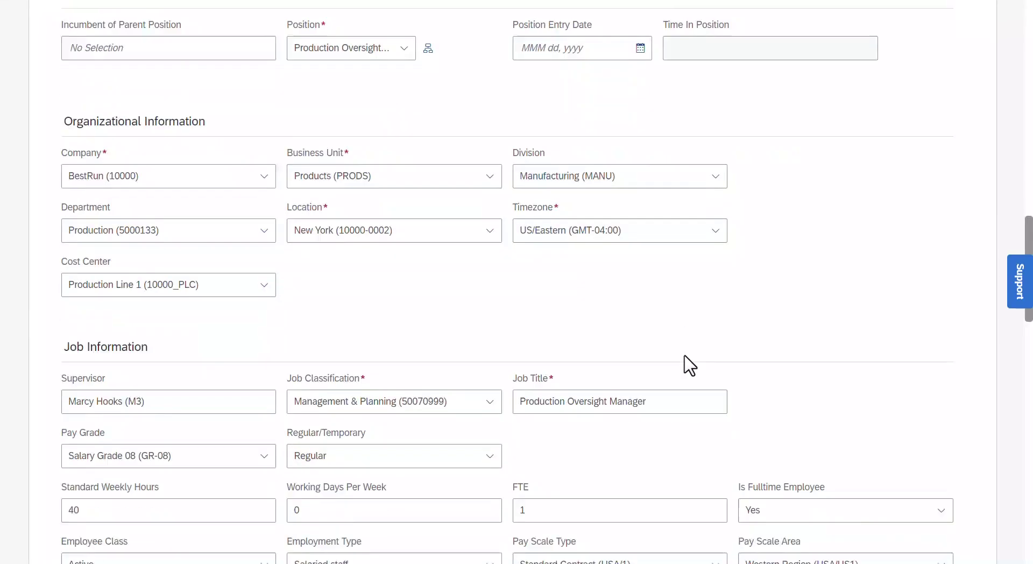
scroll(683, 354, "down", 4)
scroll(686, 354, "down", 4)
scroll(687, 355, "down", 4)
scroll(689, 355, "down", 4)
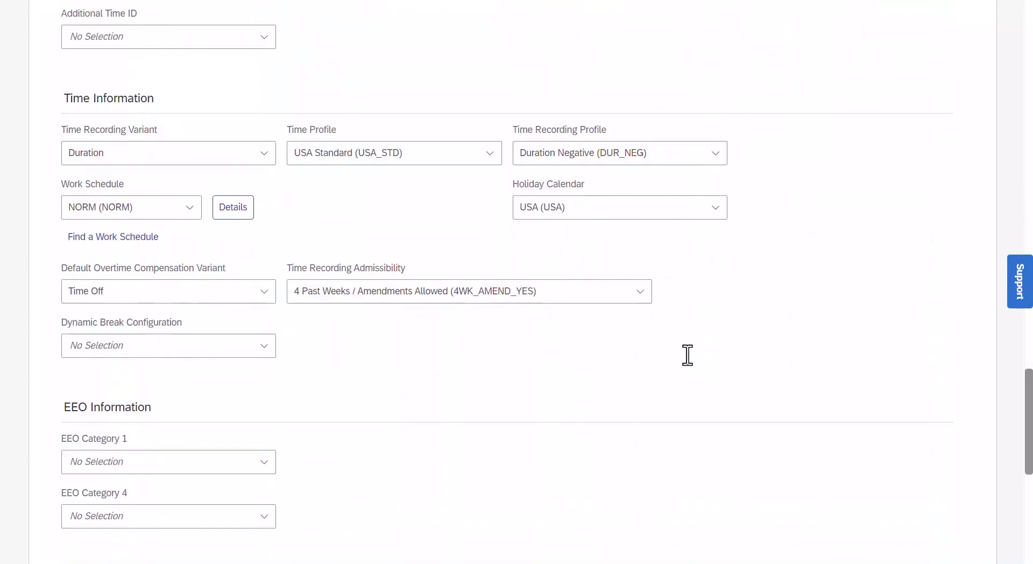
scroll(690, 364, "down", 1)
scroll(691, 364, "down", 3)
scroll(689, 362, "down", 2)
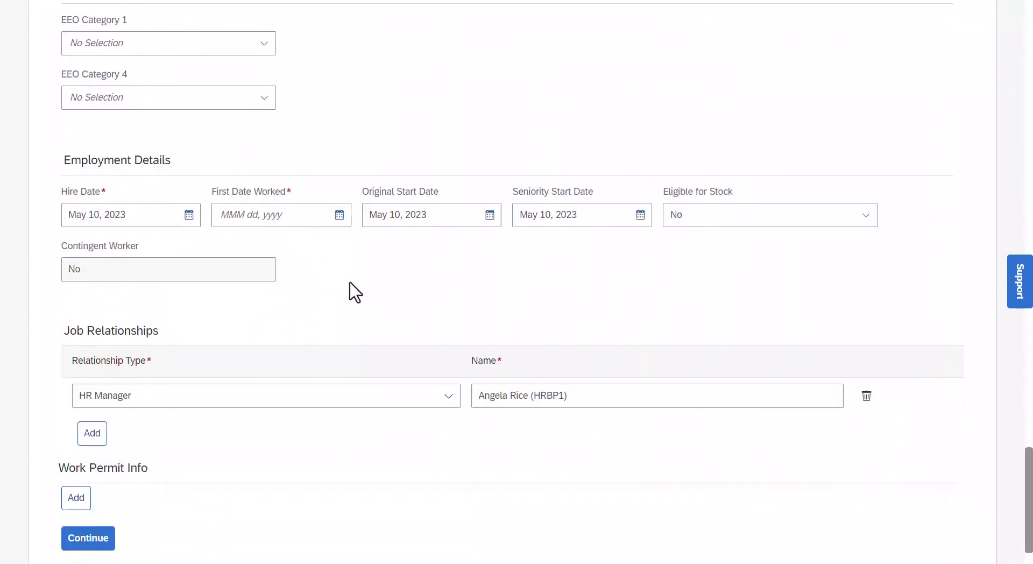
left_click(189, 215)
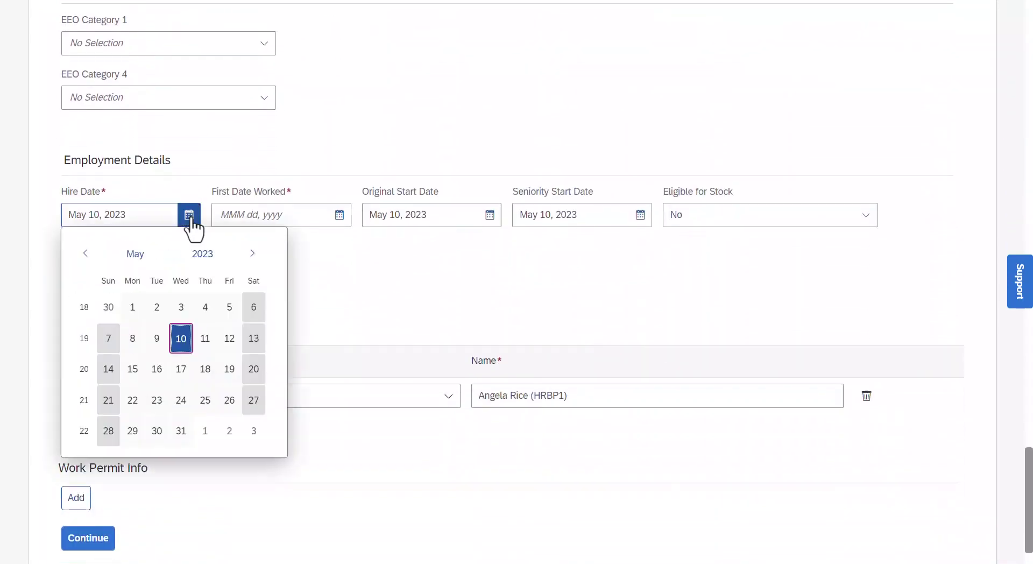
left_click(340, 215)
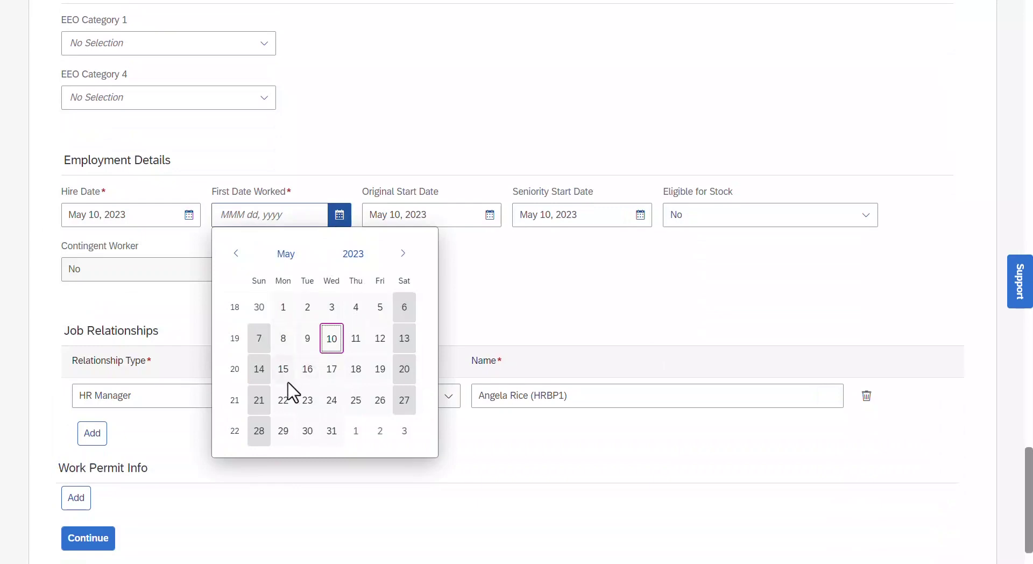
left_click(283, 369)
Continue through compensation information and submit the new employee record.
scroll(467, 291, "down", 1)
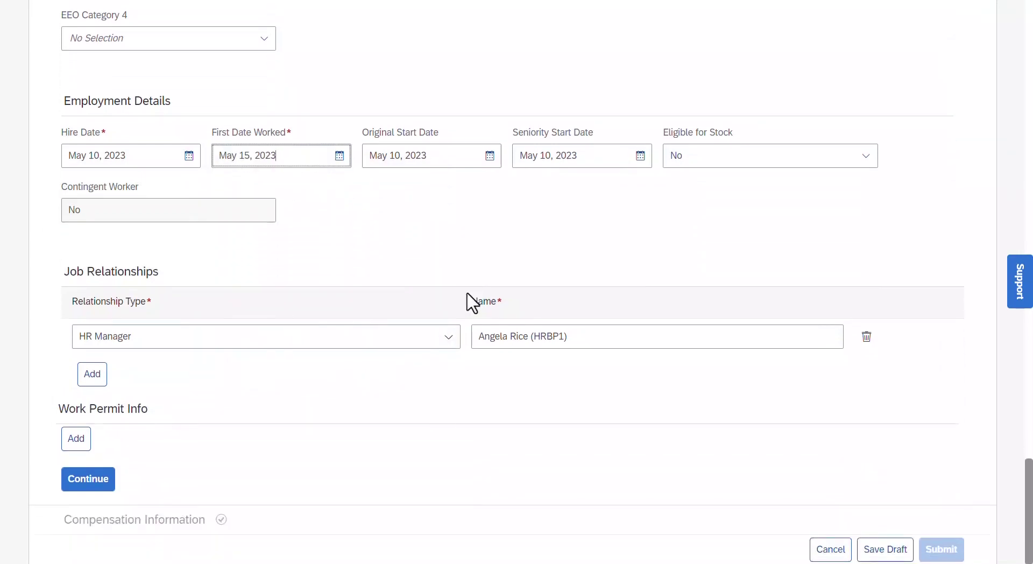
left_click(108, 483)
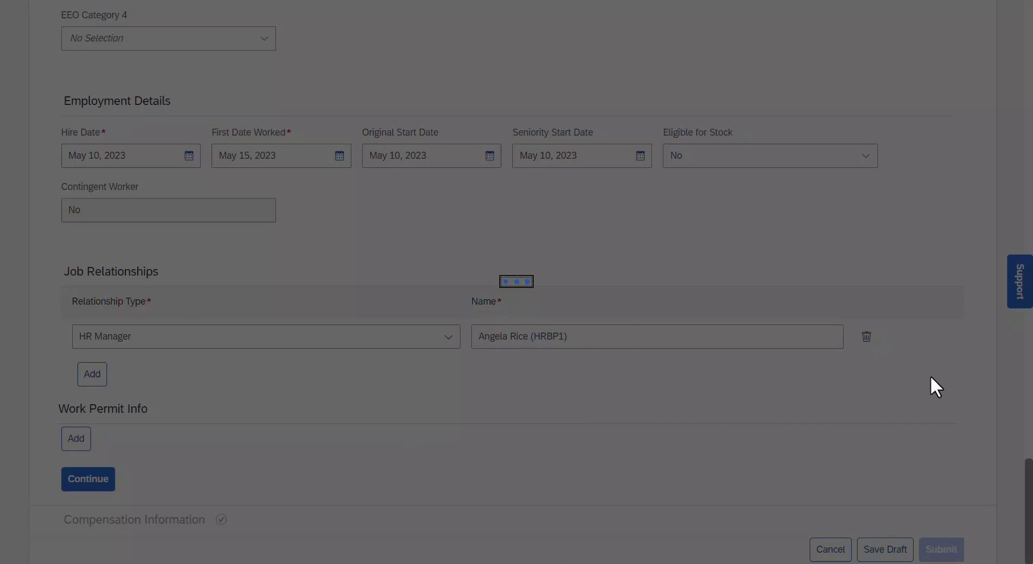
scroll(931, 385, "down", 1)
scroll(930, 385, "down", 5)
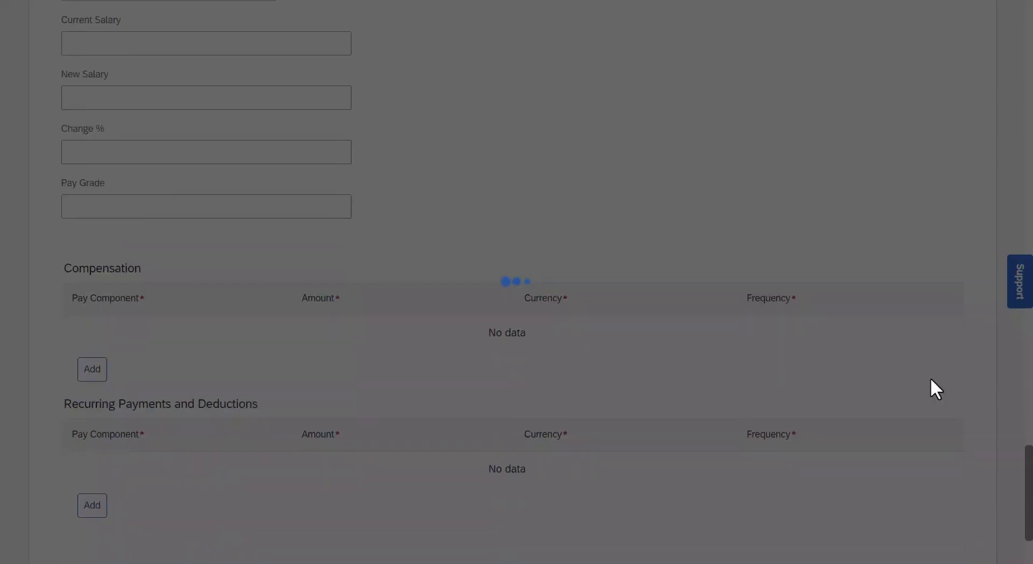
scroll(930, 380, "down", 2)
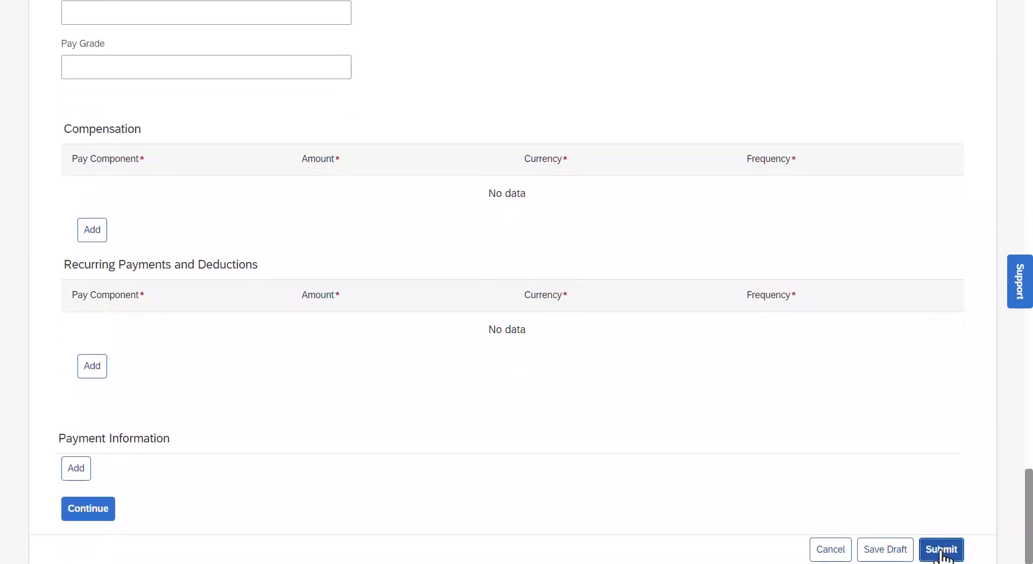
left_click(941, 549)
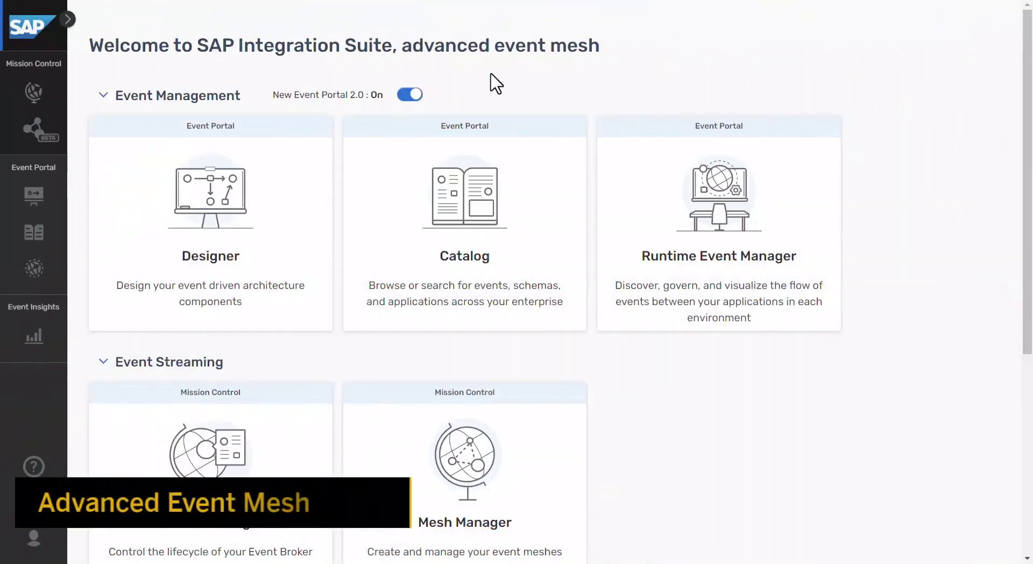
Open the Broker US service from Cluster Manager and review its teched-las-vegas-us message VPN summary.
left_click(36, 94)
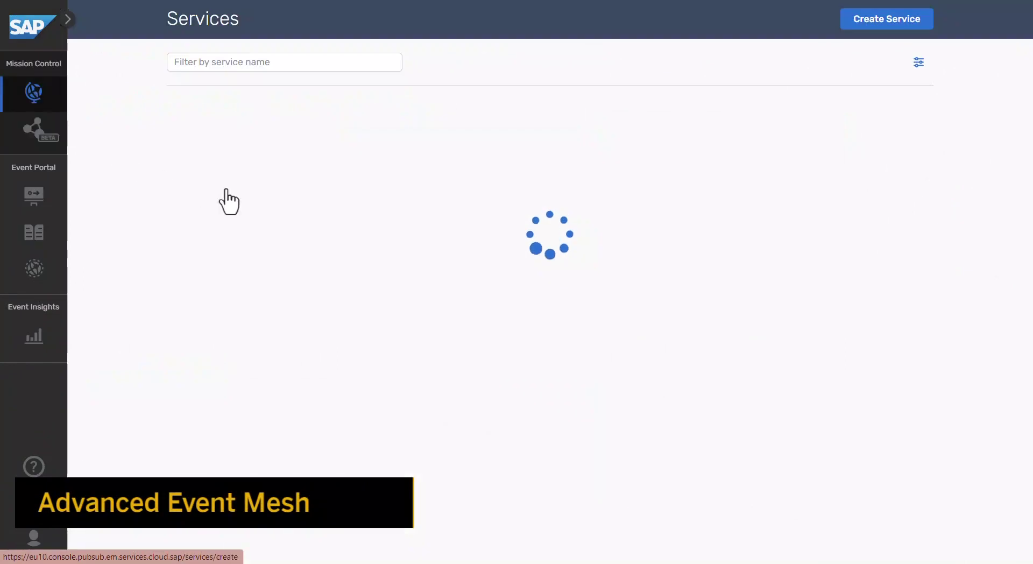
left_click(507, 193)
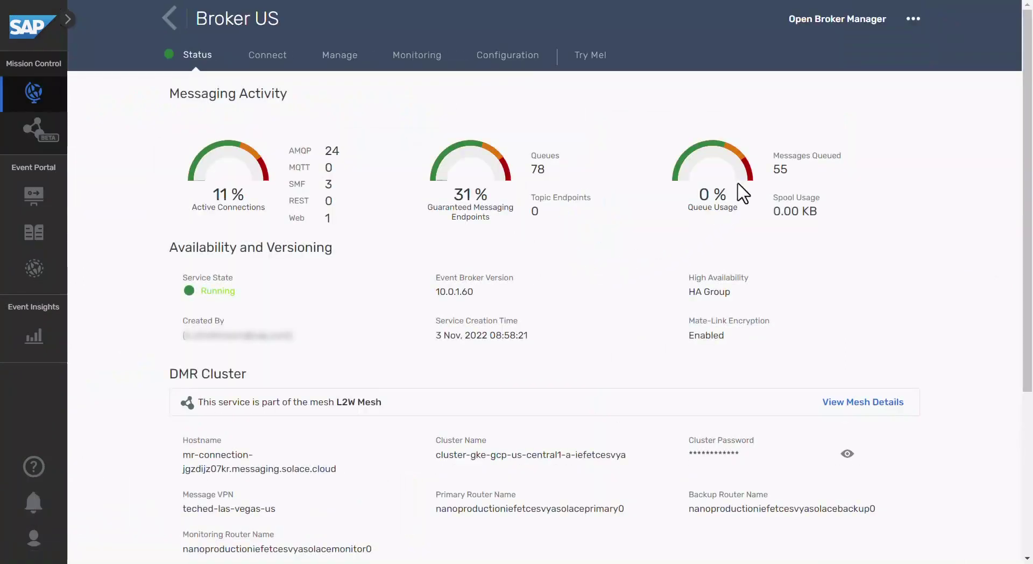
scroll(863, 184, "down", 1)
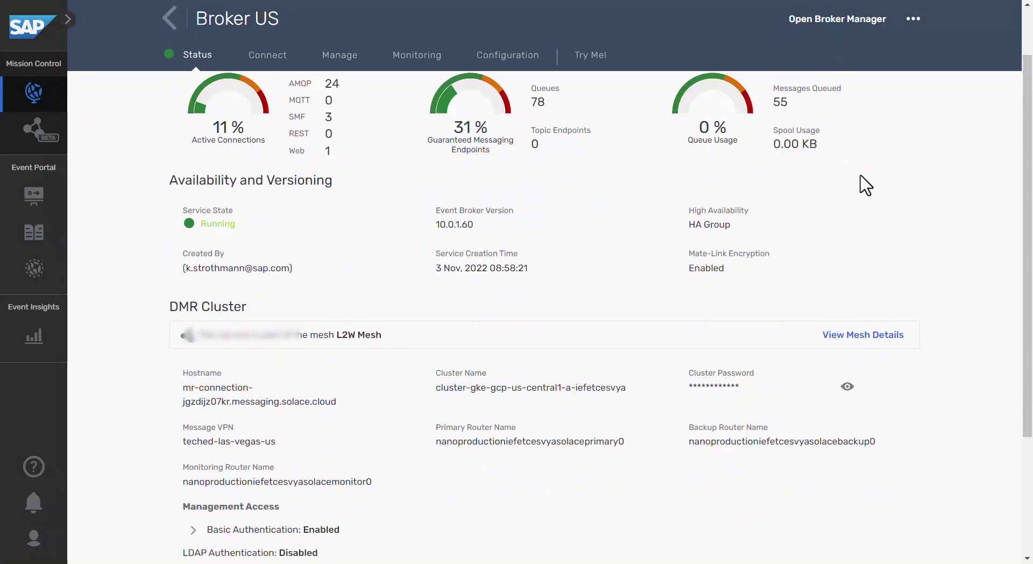
scroll(863, 185, "down", 1)
scroll(861, 186, "down", 2)
scroll(864, 193, "up", 4)
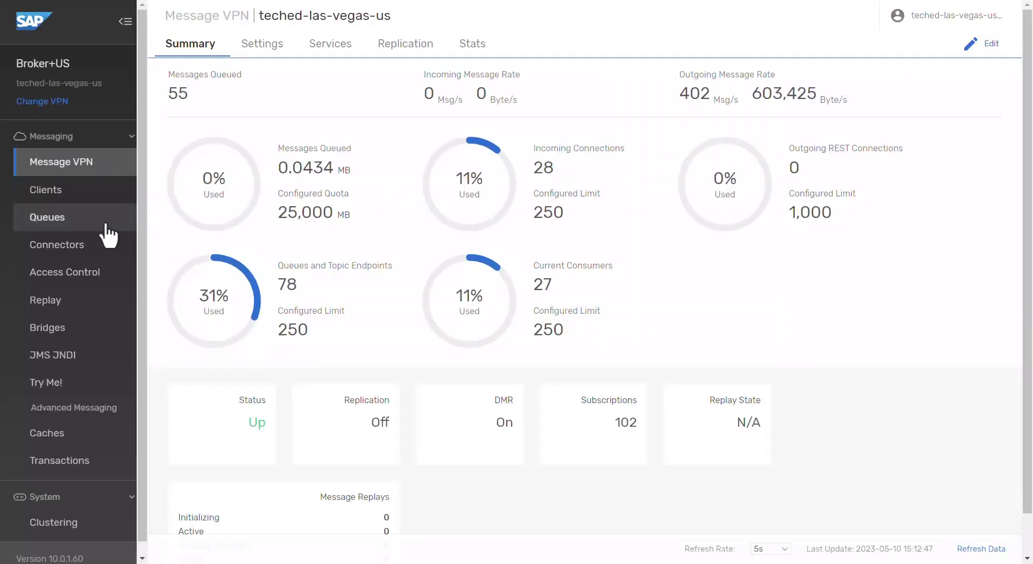
List queues at 100 per page and view the NewHire_Workflow queue's subscriptions.
left_click(80, 222)
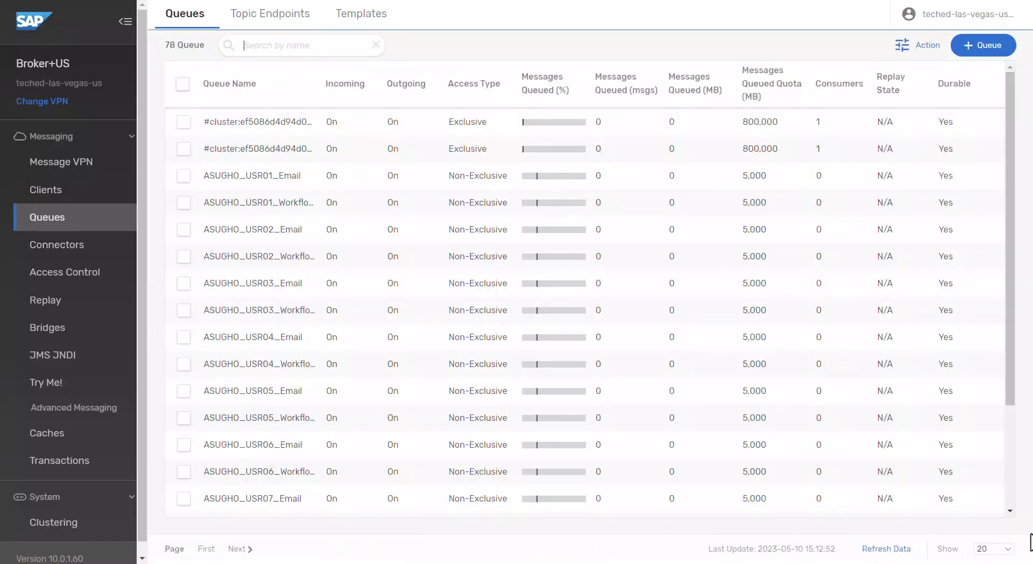
left_click(1009, 549)
left_click(999, 547)
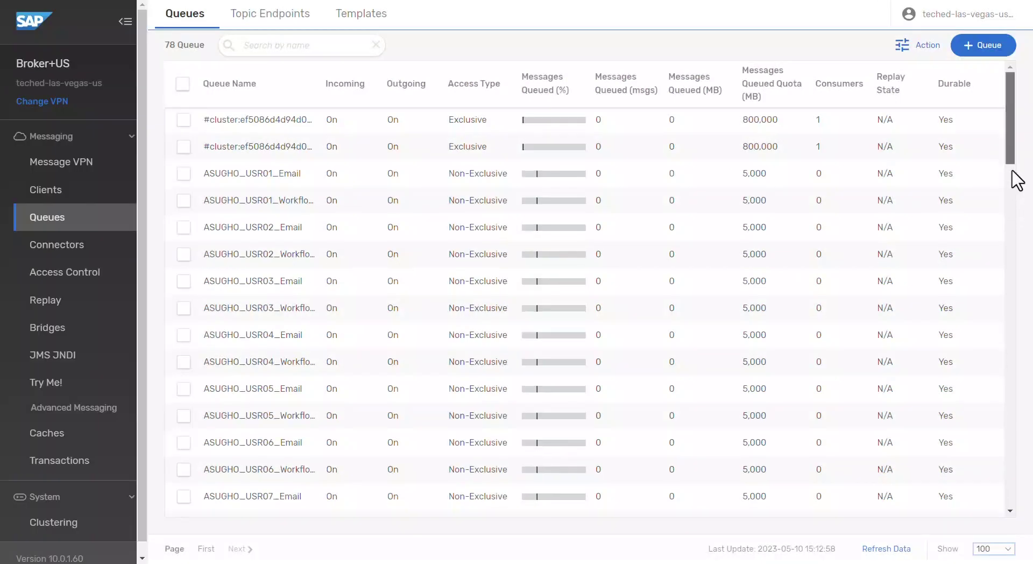
left_click_drag(1005, 177, 1010, 489)
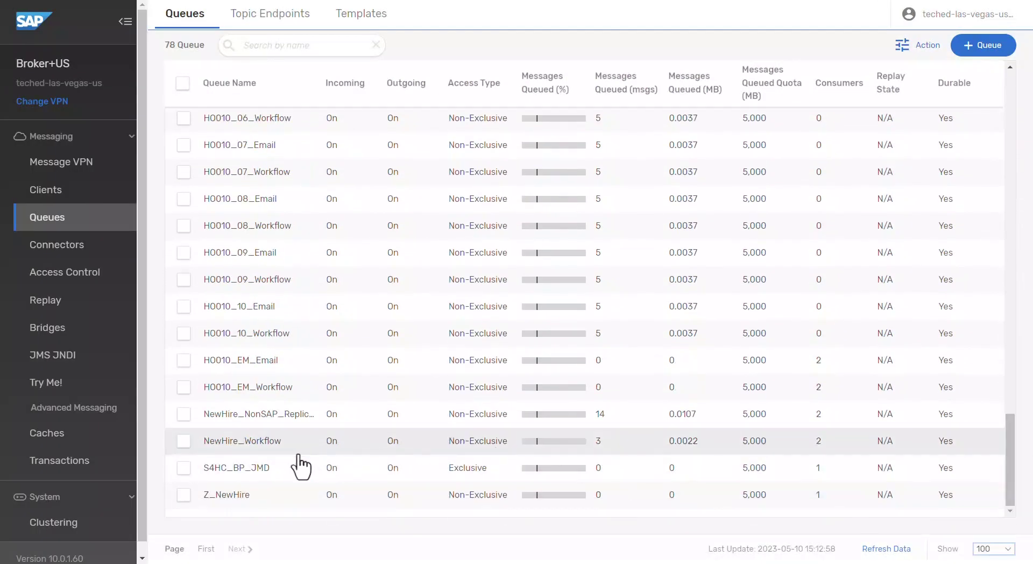
left_click(255, 444)
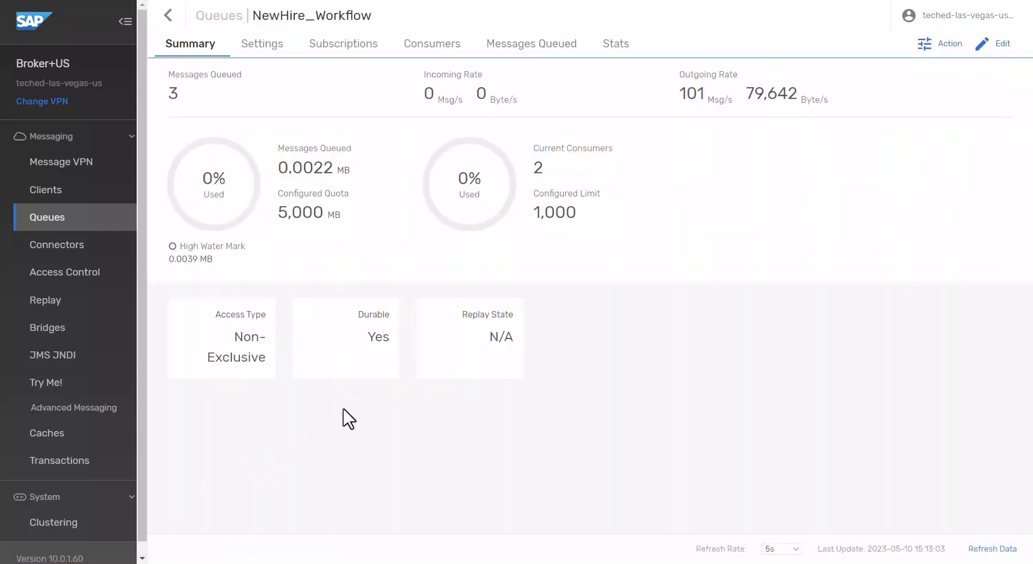
left_click(355, 54)
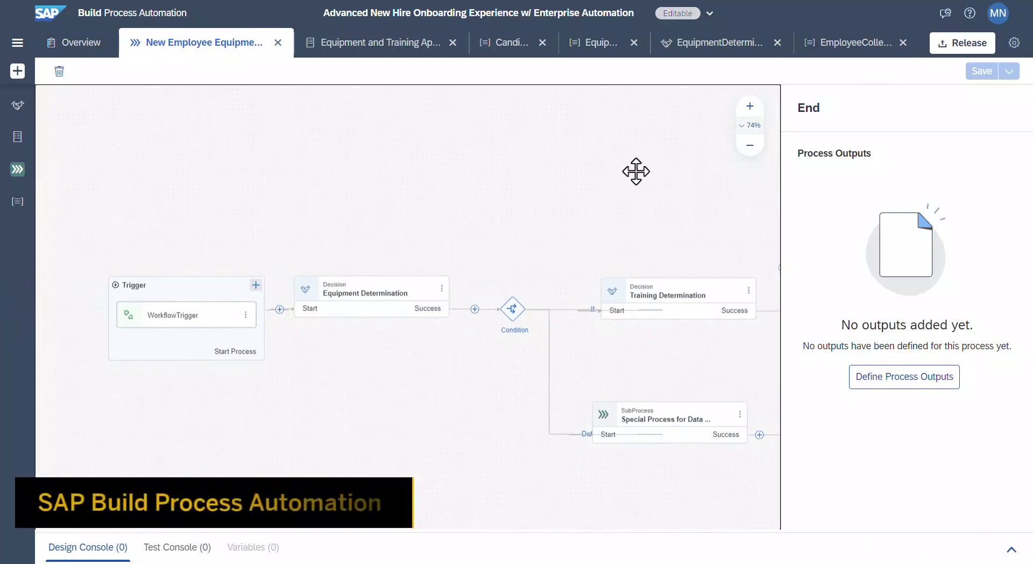
Review the approval process from the approval form through the Rejected and Approved email steps.
left_click_drag(626, 166, 583, 168)
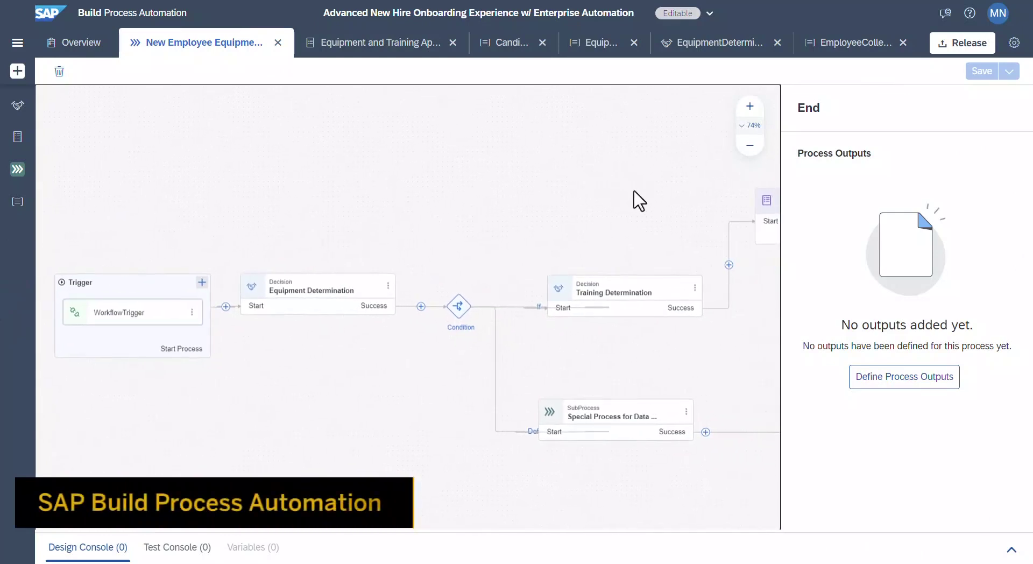
left_click(588, 203)
left_click_drag(669, 215, 500, 186)
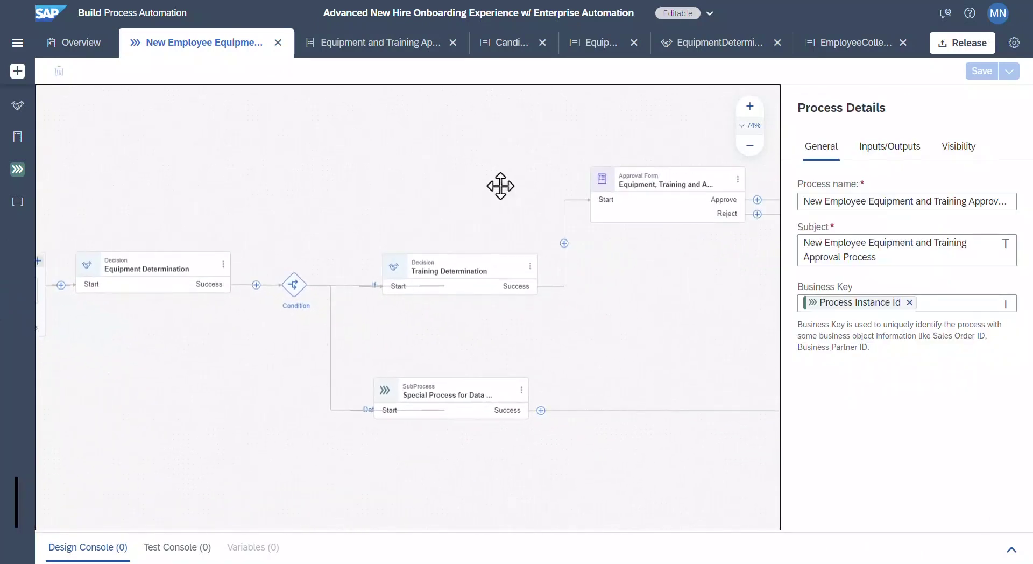
left_click_drag(672, 277, 528, 296)
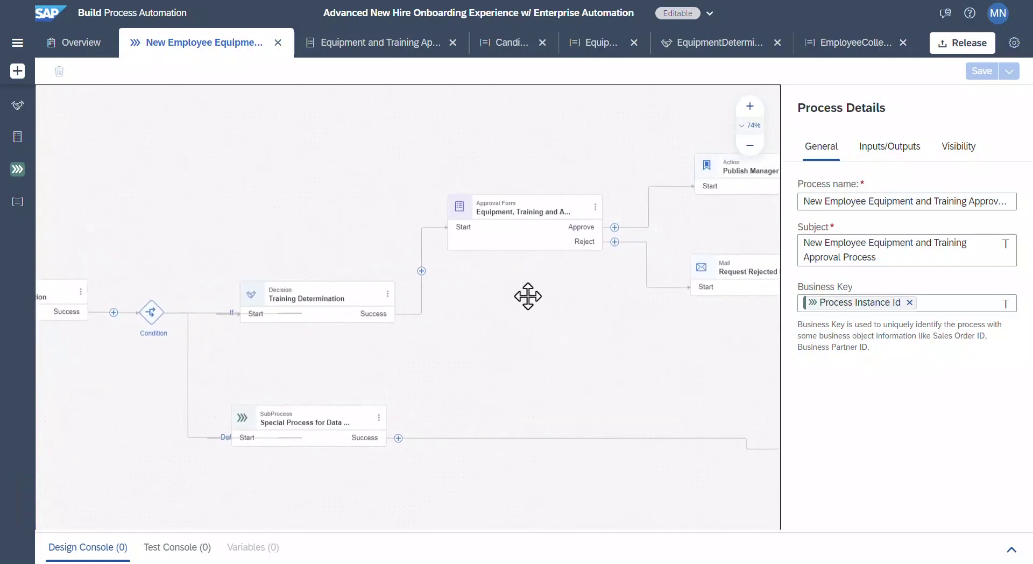
left_click_drag(660, 346, 532, 343)
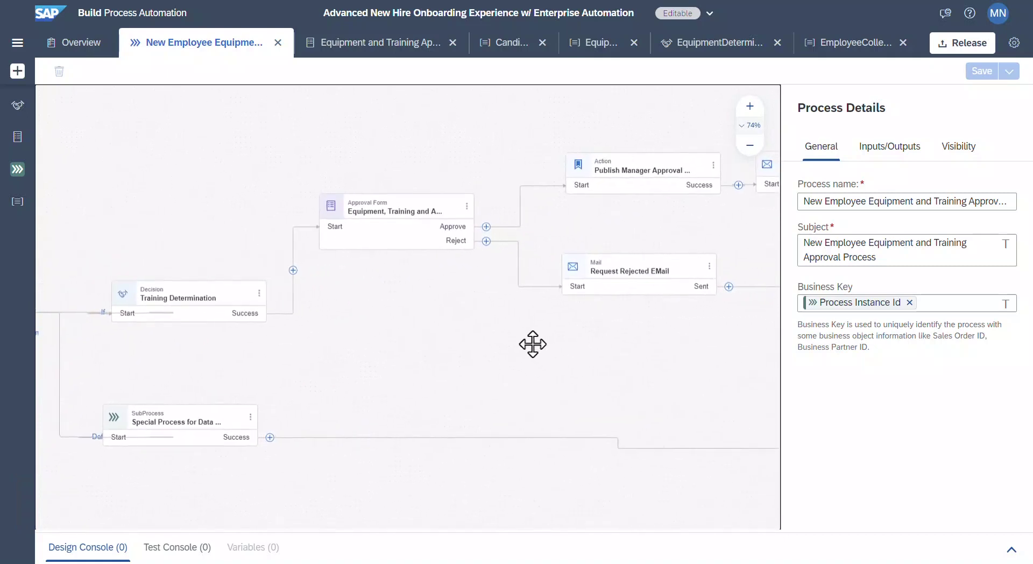
left_click_drag(705, 337, 552, 374)
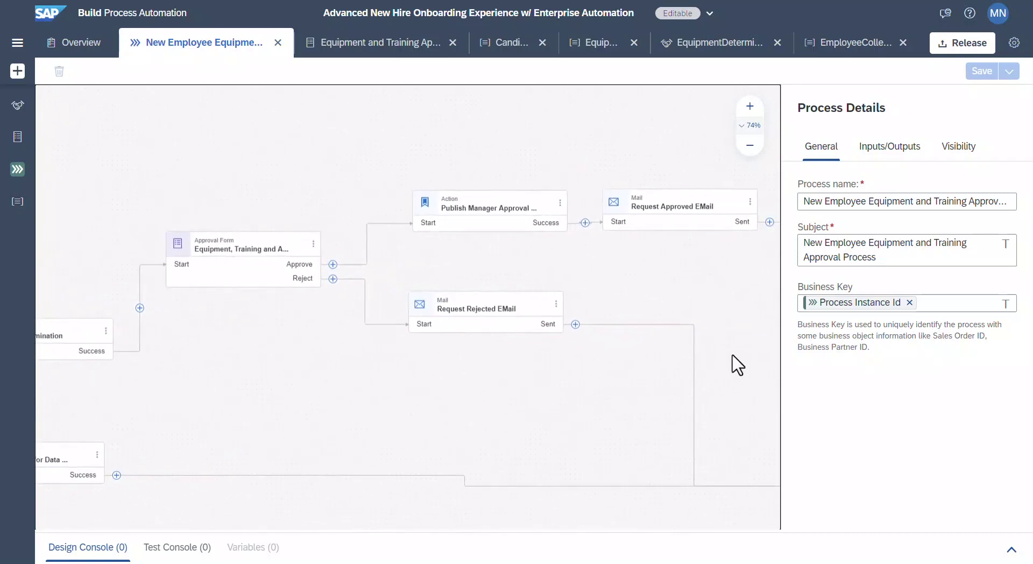
left_click_drag(737, 365, 601, 295)
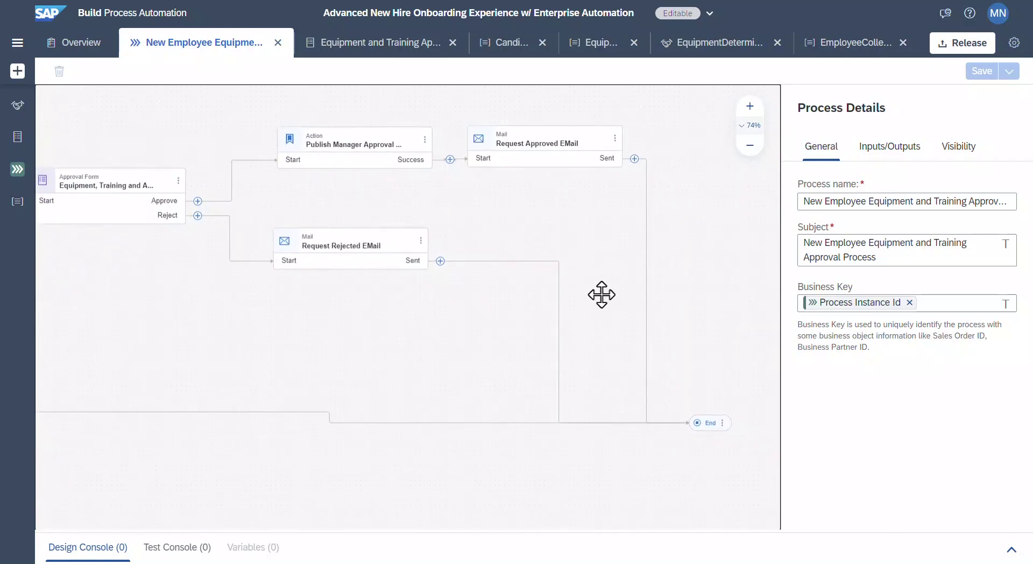
Open the Equipment, Training and Access Request Approval Form in its editor.
left_click_drag(427, 380, 528, 385)
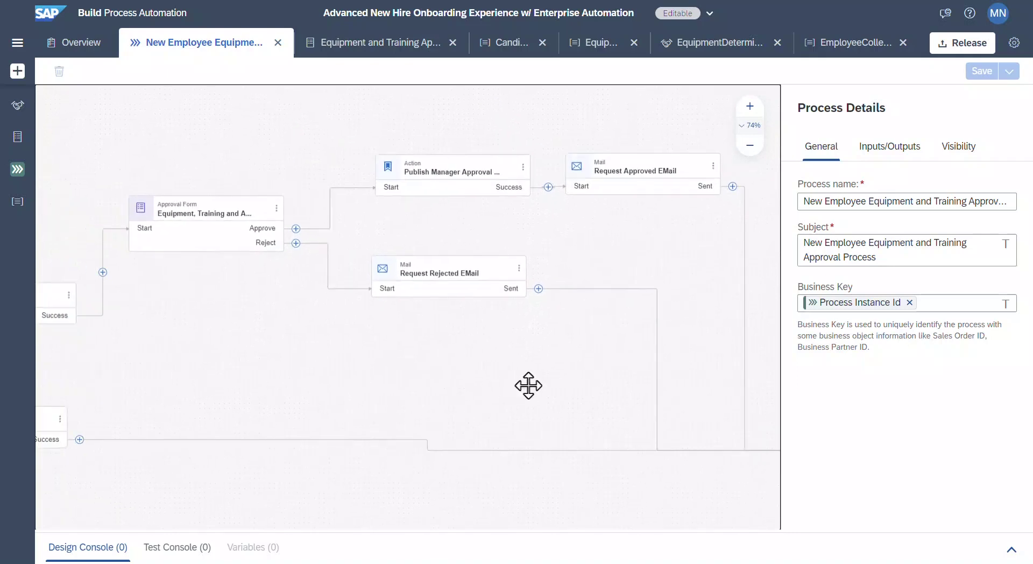
left_click(288, 209)
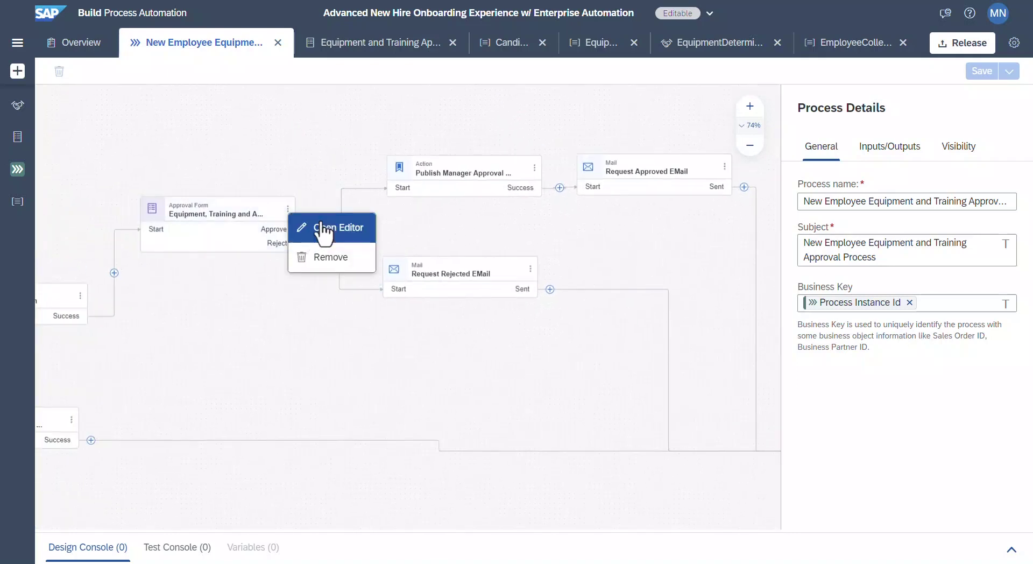
left_click(322, 229)
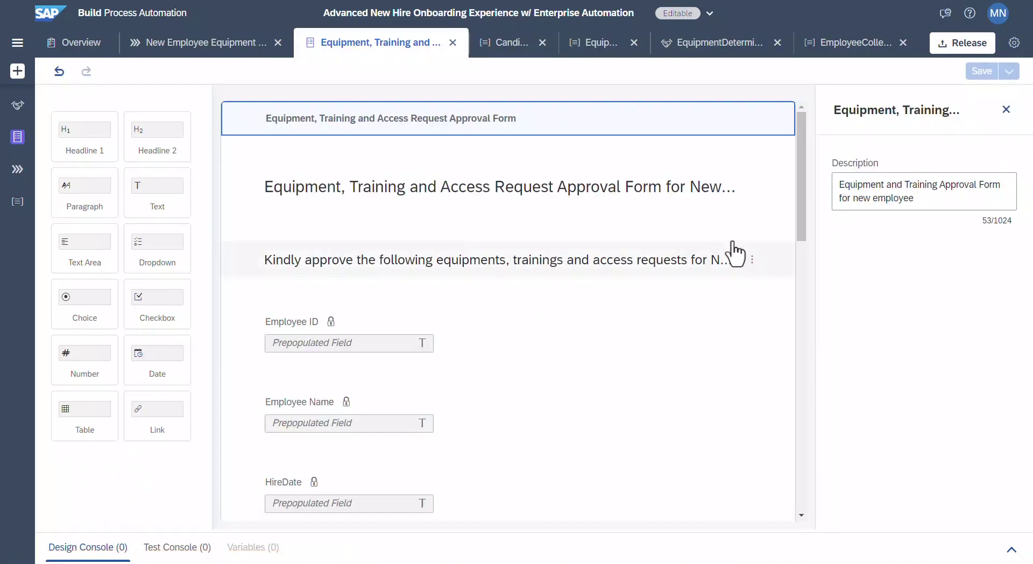
Review the approval form fields down to Comment, then switch to the EquipmentDetermination decision.
left_click_drag(800, 182, 802, 309)
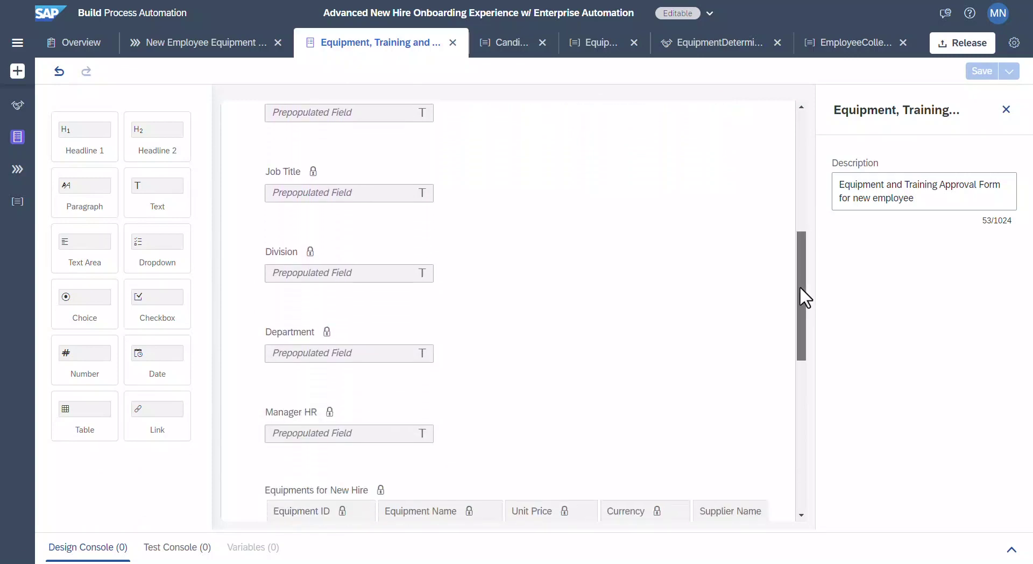
left_click_drag(800, 296, 795, 378)
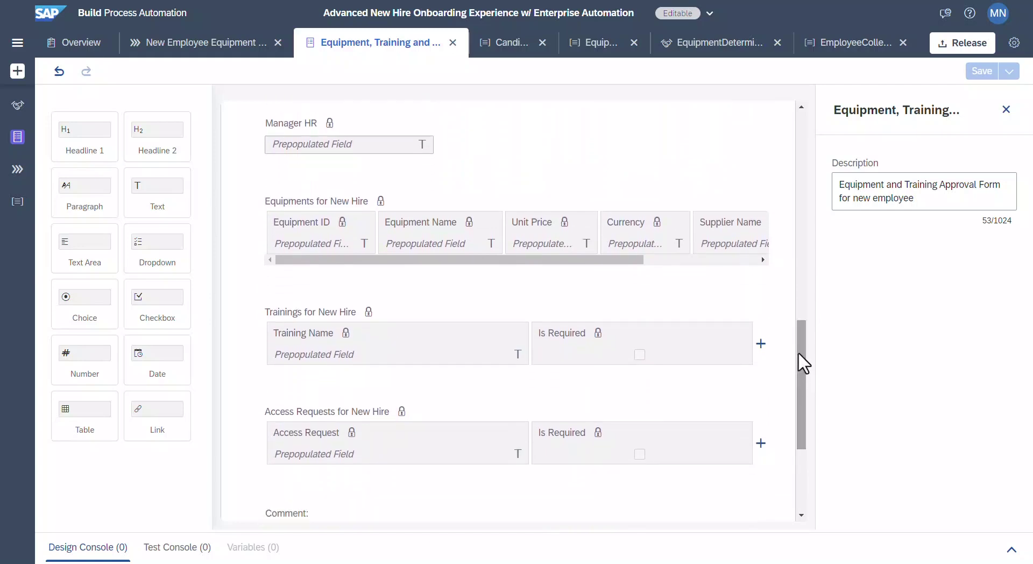
left_click_drag(796, 376, 794, 412)
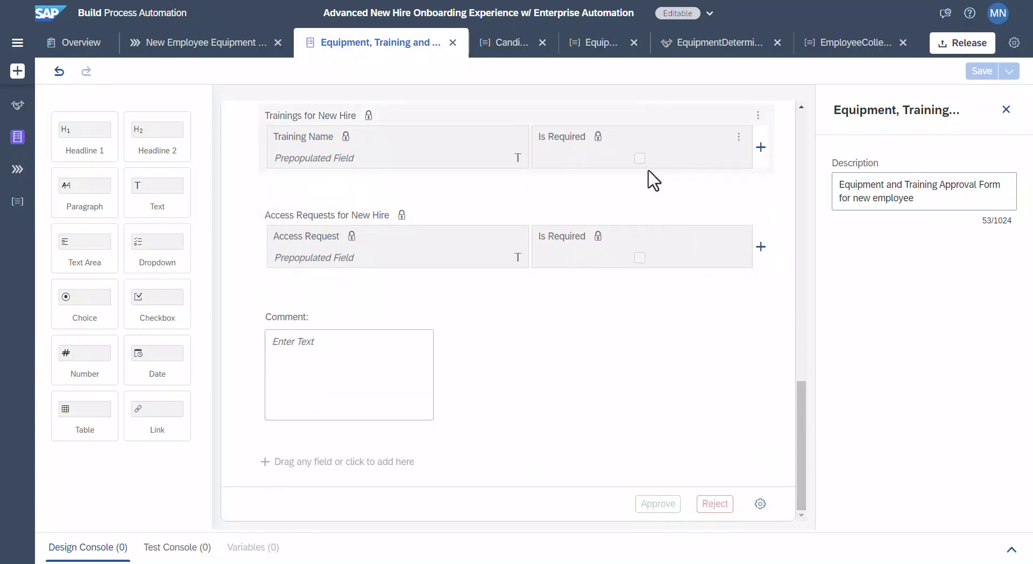
left_click(712, 42)
Open the Equipment Determination decision table and widen it to see job-title equipment mappings.
left_click(657, 197)
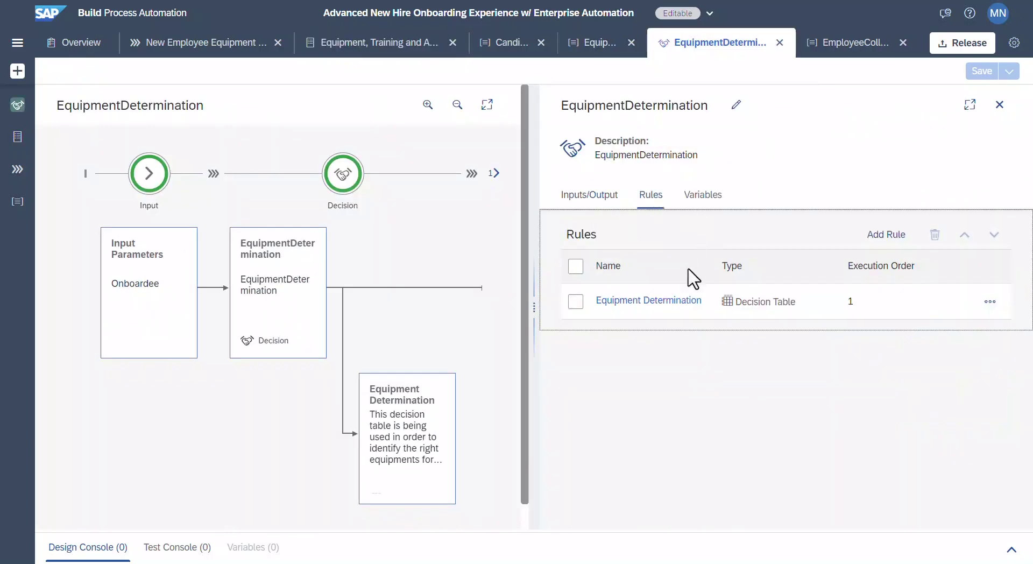
left_click(674, 301)
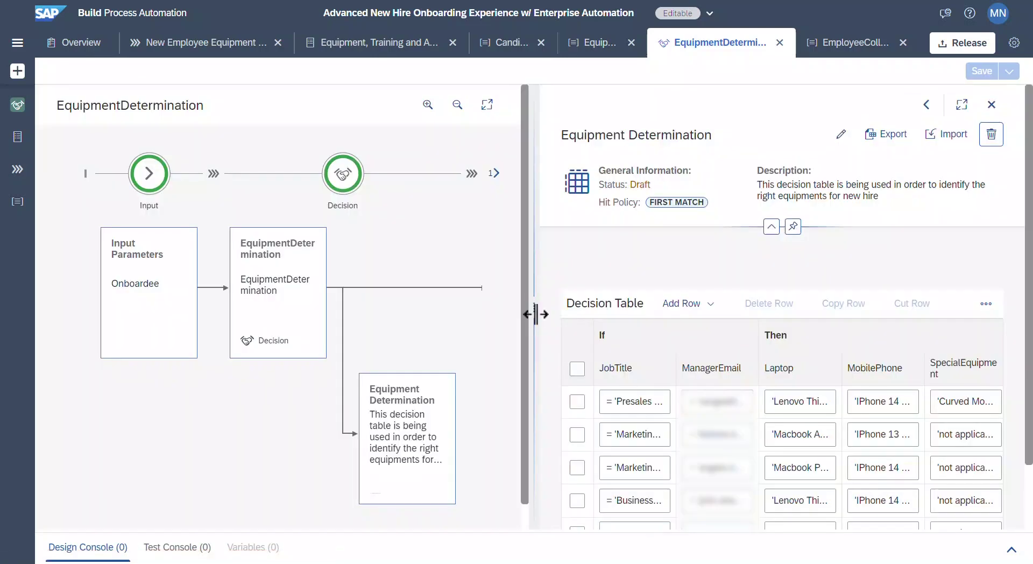
left_click_drag(536, 311, 375, 322)
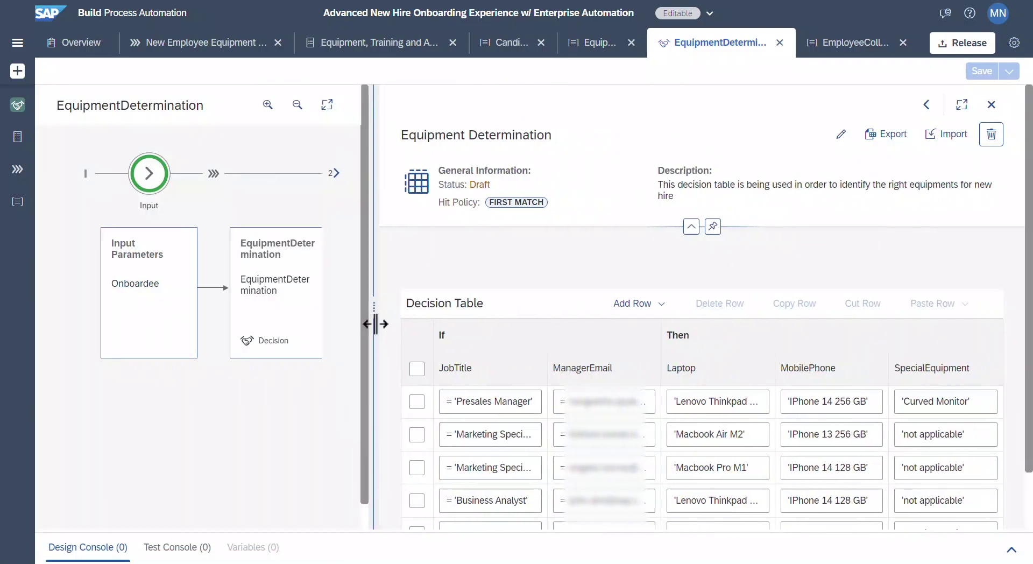
scroll(717, 266, "down", 3)
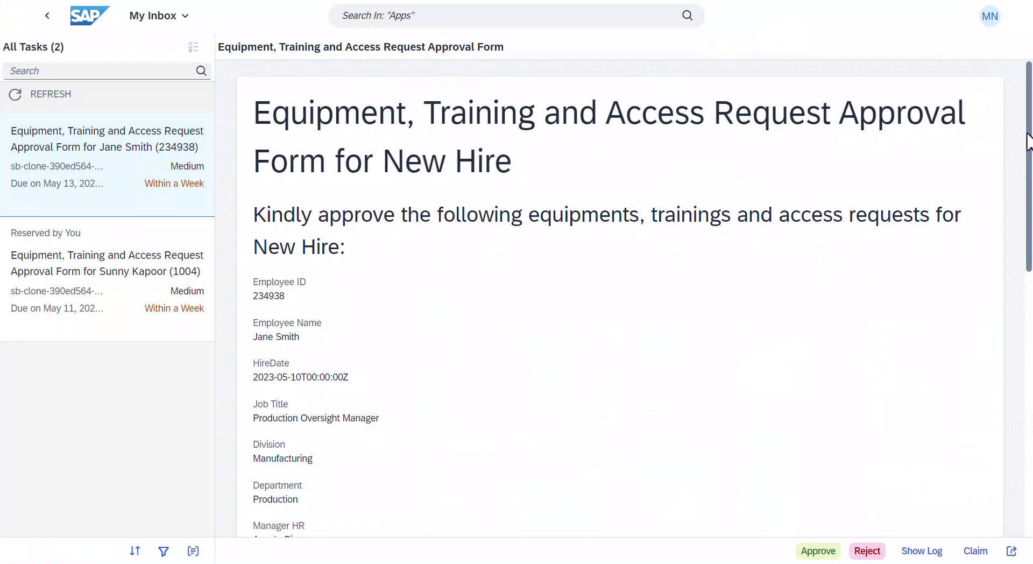
Scroll through the new hire's equipment, training and access approval task form.
left_click_drag(1027, 141, 1028, 273)
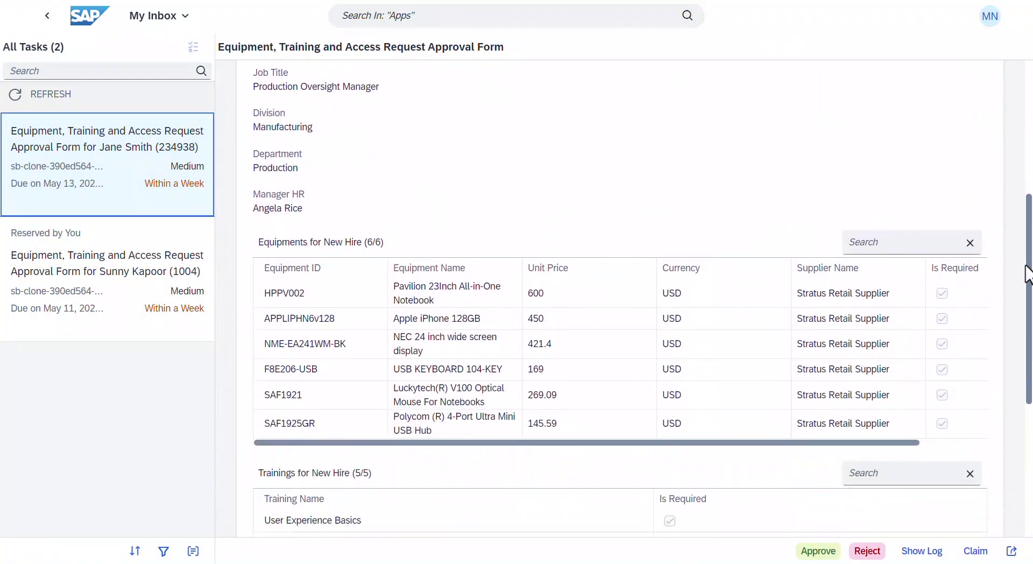
left_click_drag(623, 451, 553, 458)
scroll(618, 299, "down", 3)
scroll(618, 299, "down", 2)
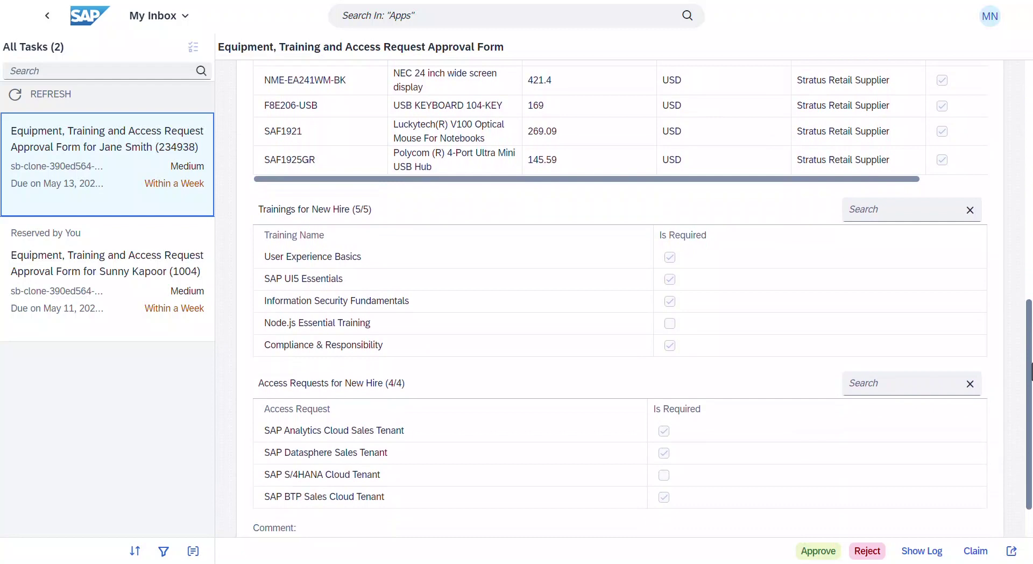
scroll(735, 418, "down", 2)
scroll(735, 418, "down", 1)
scroll(734, 418, "down", 1)
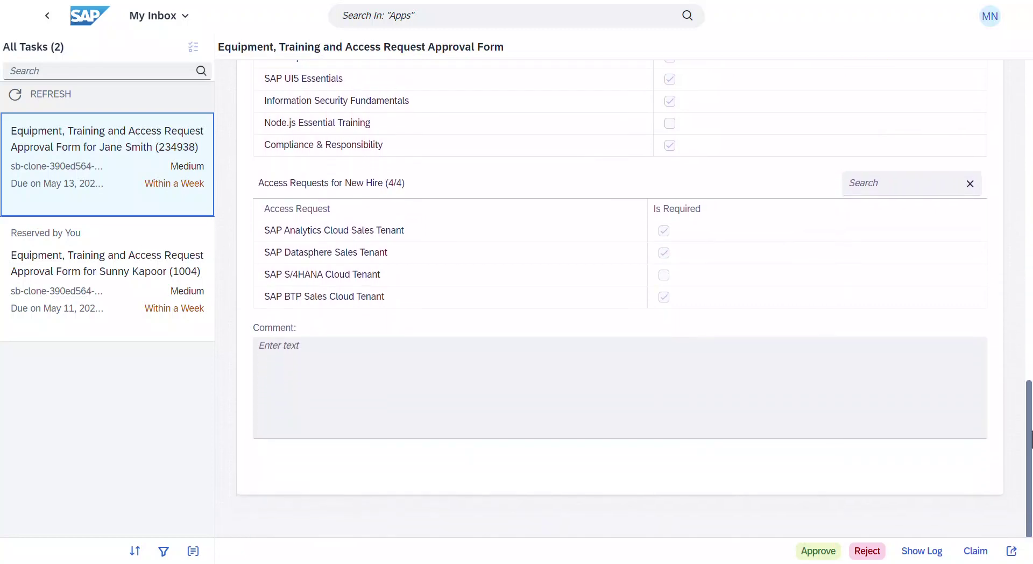
Add an approving comment, check the workflow log, and approve the request.
left_click(691, 373)
type("Looks good to me!")
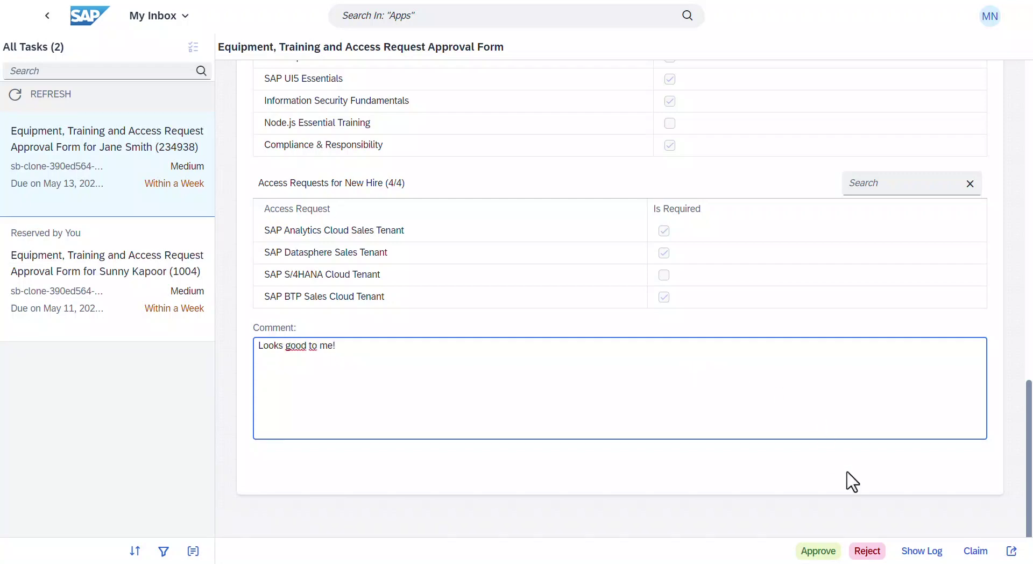
left_click(927, 554)
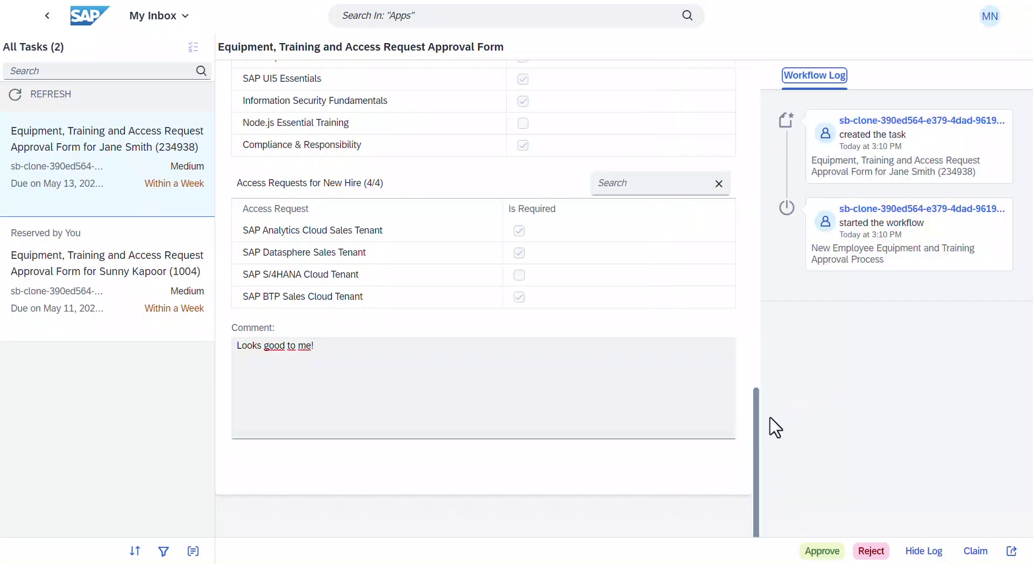
left_click(825, 552)
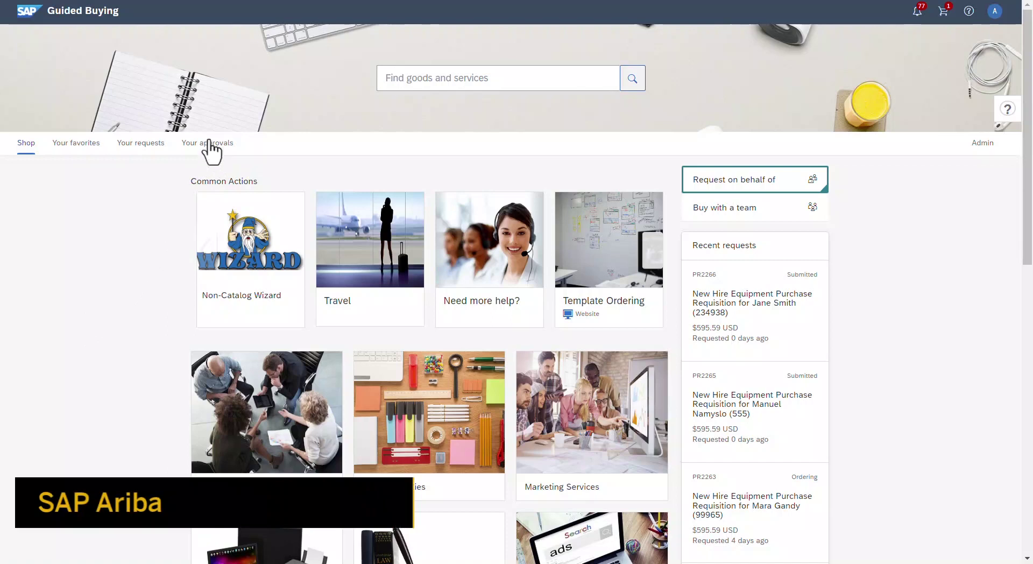
Open requisition PR2266 from Your requests and scroll down to the manager's approval comment.
left_click(150, 146)
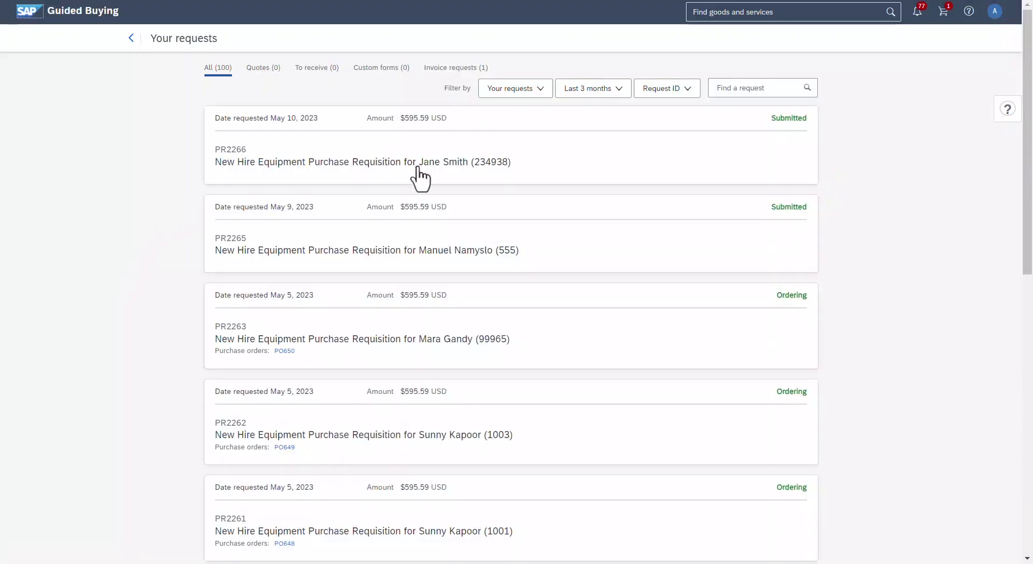
left_click_drag(419, 162, 472, 177)
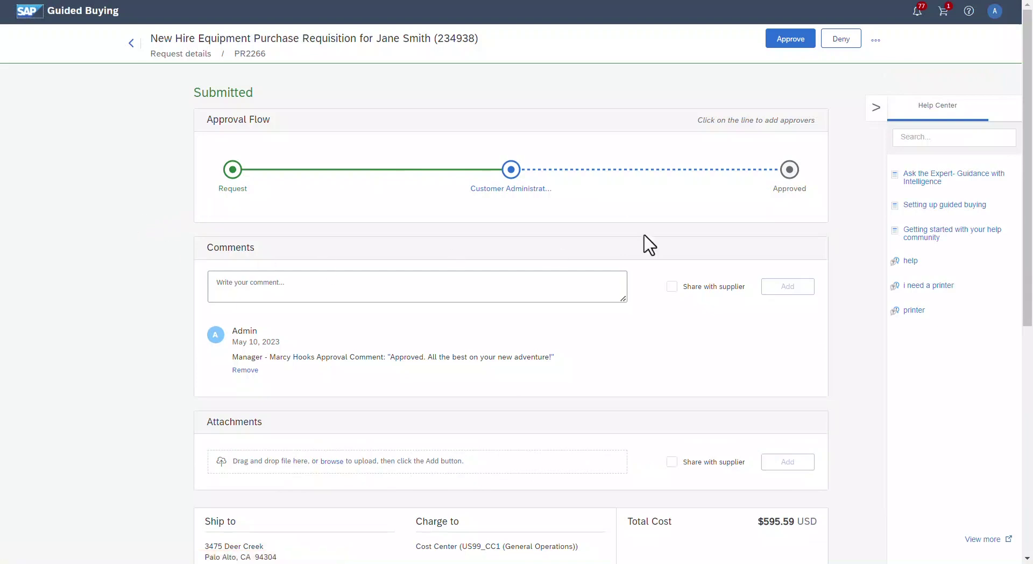
scroll(1031, 189, "down", 3)
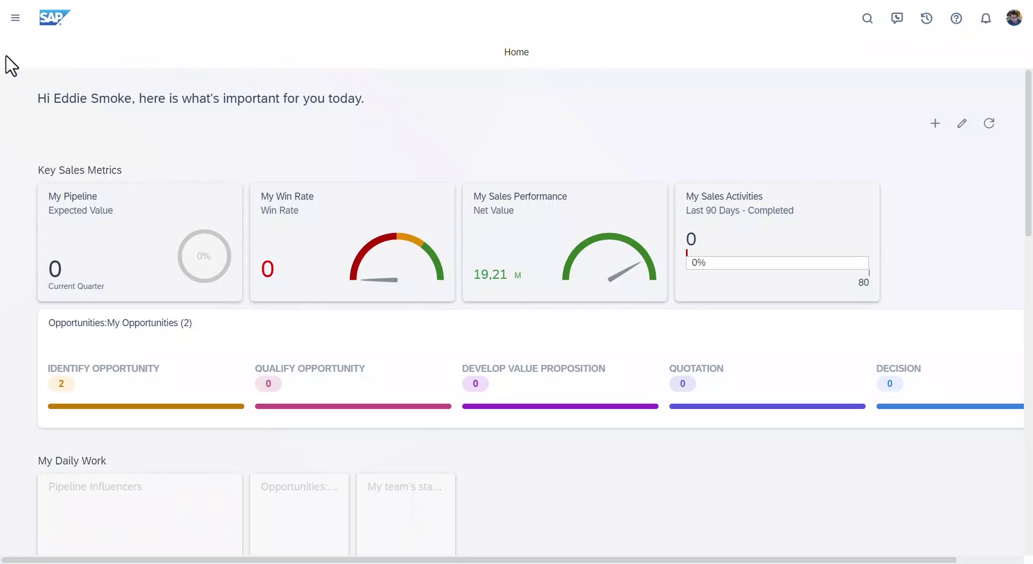
From the Service > Tickets list, open ticket 314's details to review the required SAP access.
left_click(14, 29)
scroll(72, 269, "down", 3)
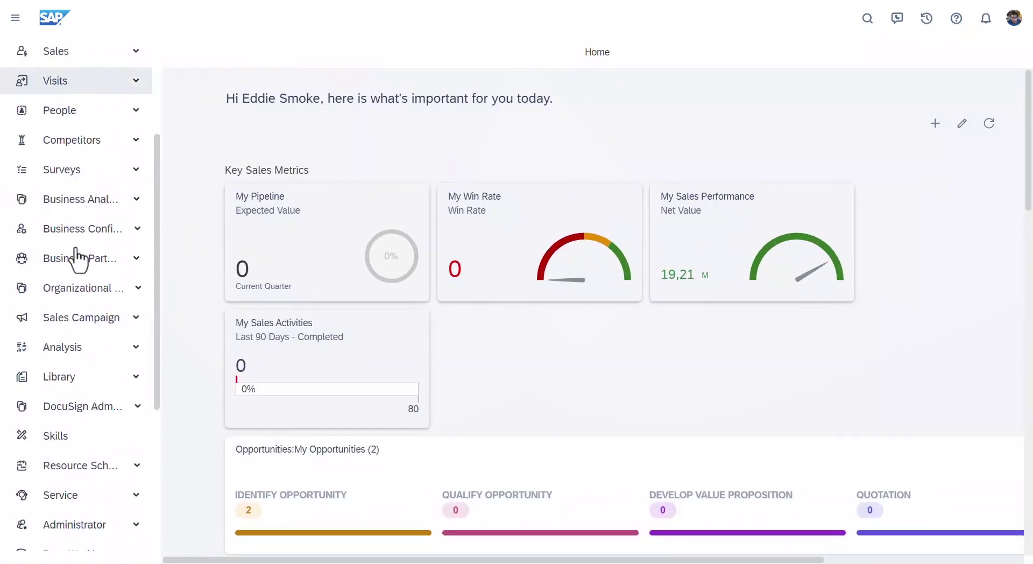
scroll(59, 272, "down", 4)
scroll(81, 299, "down", 1)
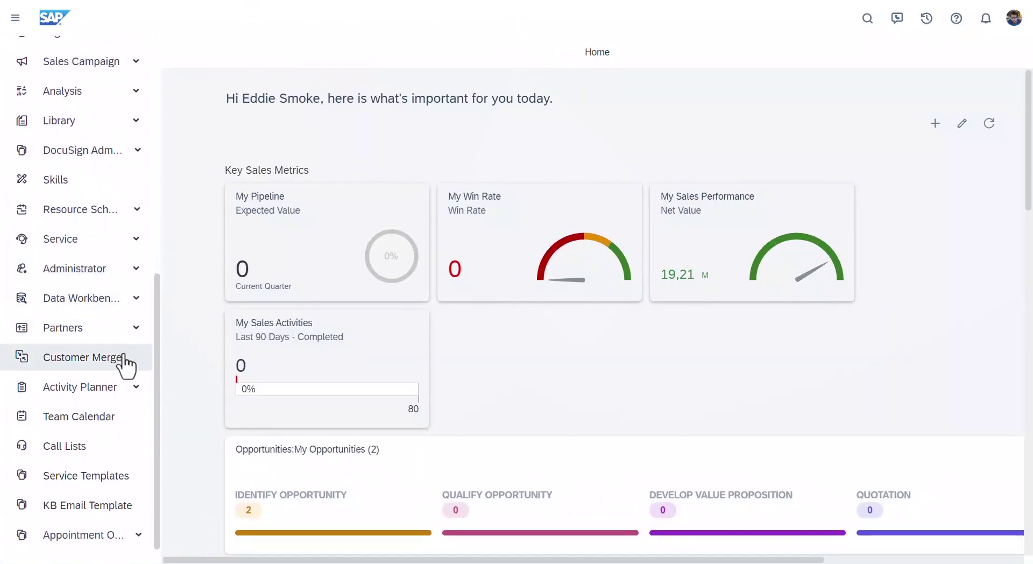
left_click(133, 240)
left_click(76, 269)
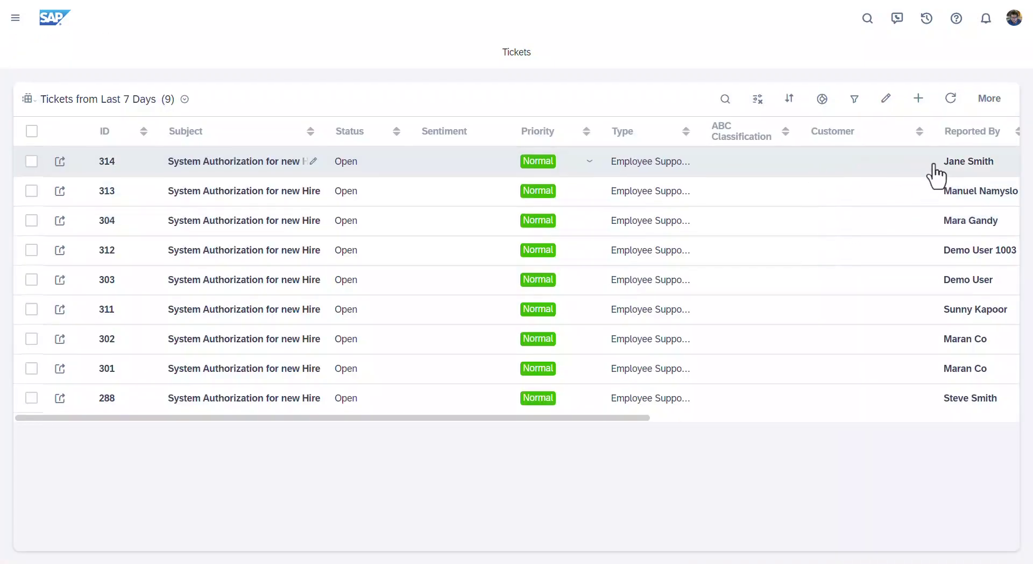
left_click_drag(943, 162, 1000, 163)
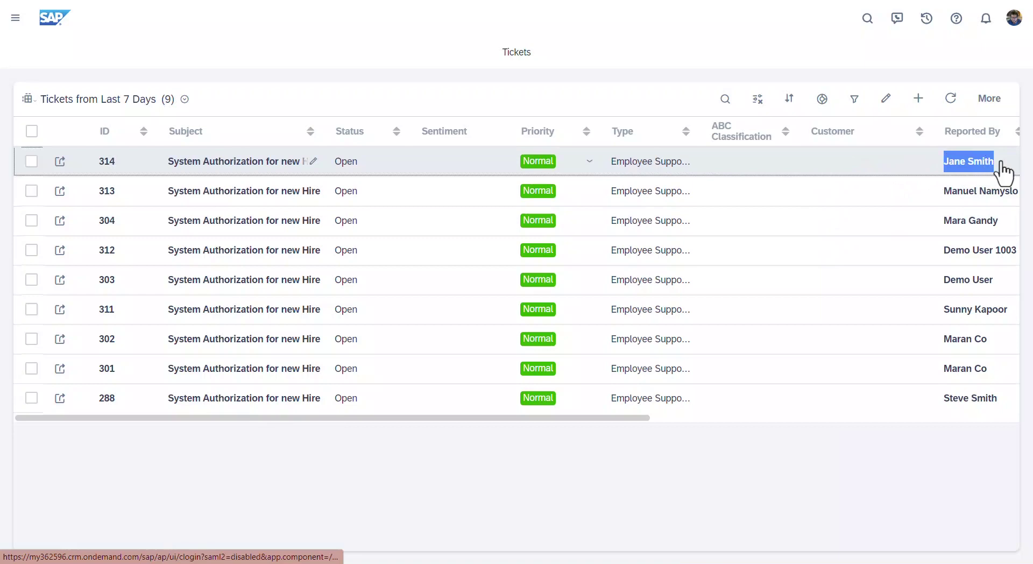
left_click(283, 164)
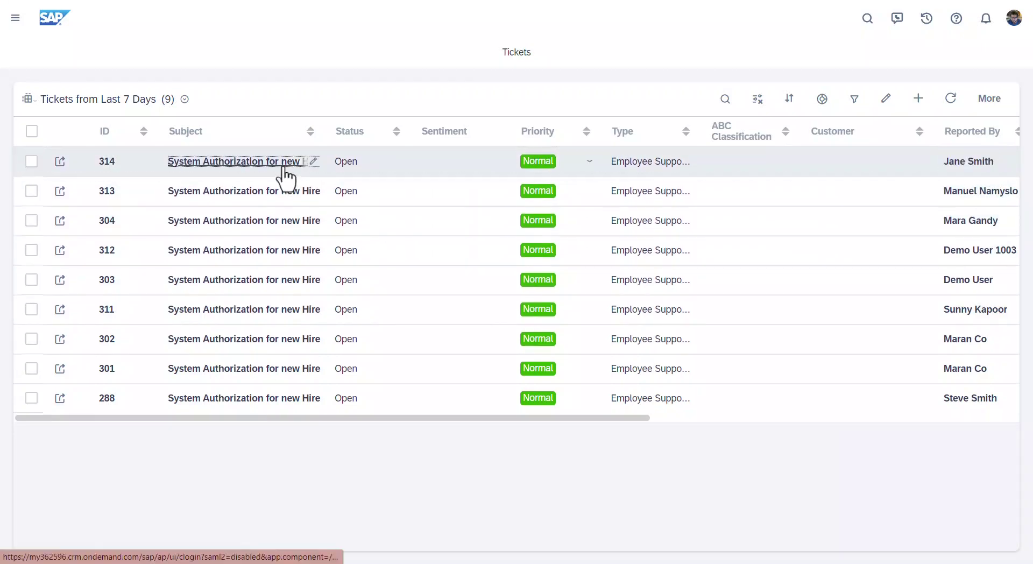
left_click(366, 162)
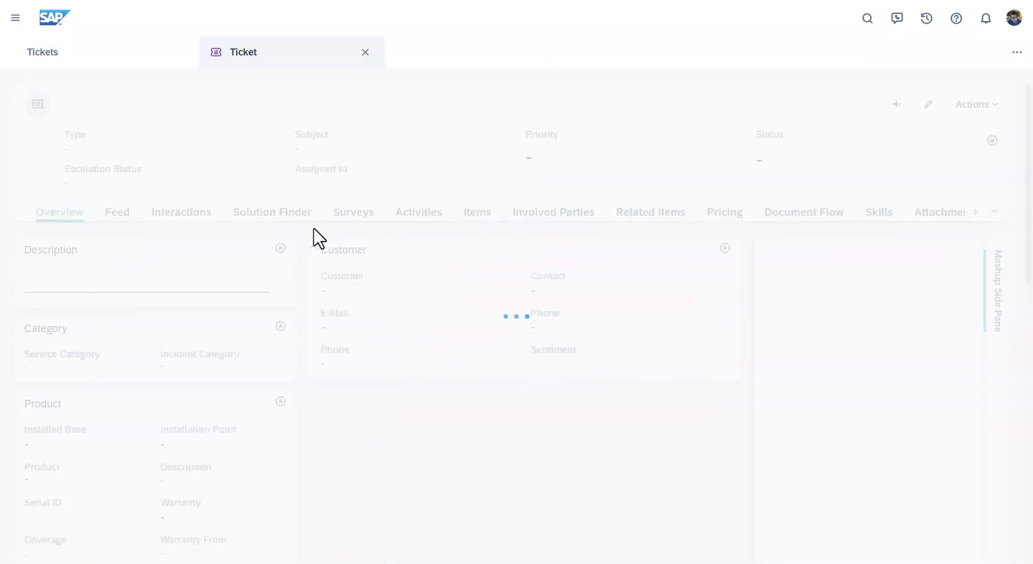